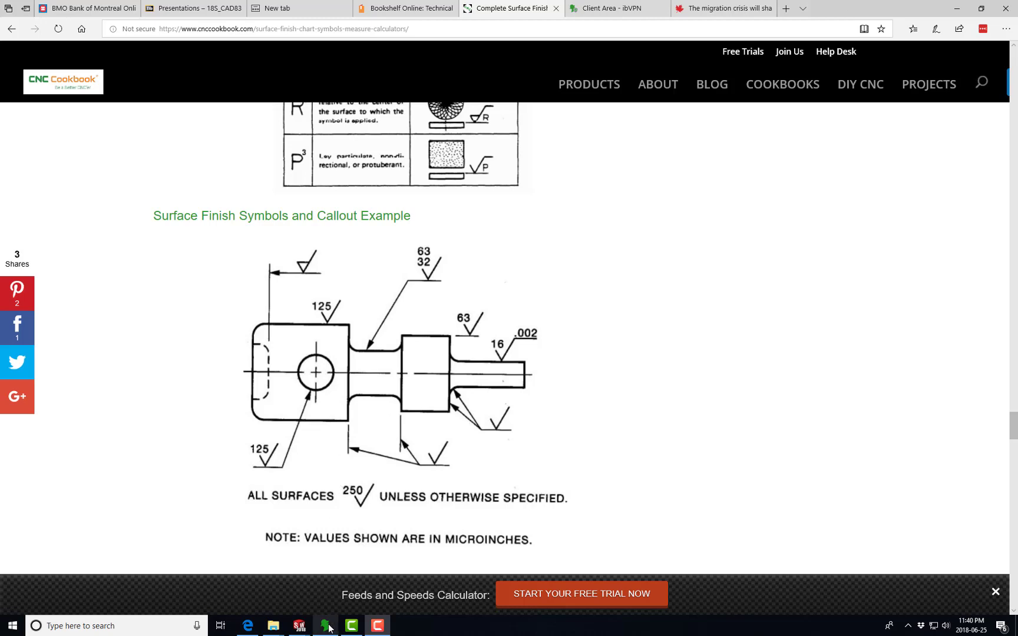
Step: Bring up the SOLIDWORKS Surface_Texture drawing after reviewing the CNCCookbook callout example
mouse_move(299, 626)
click(256, 582)
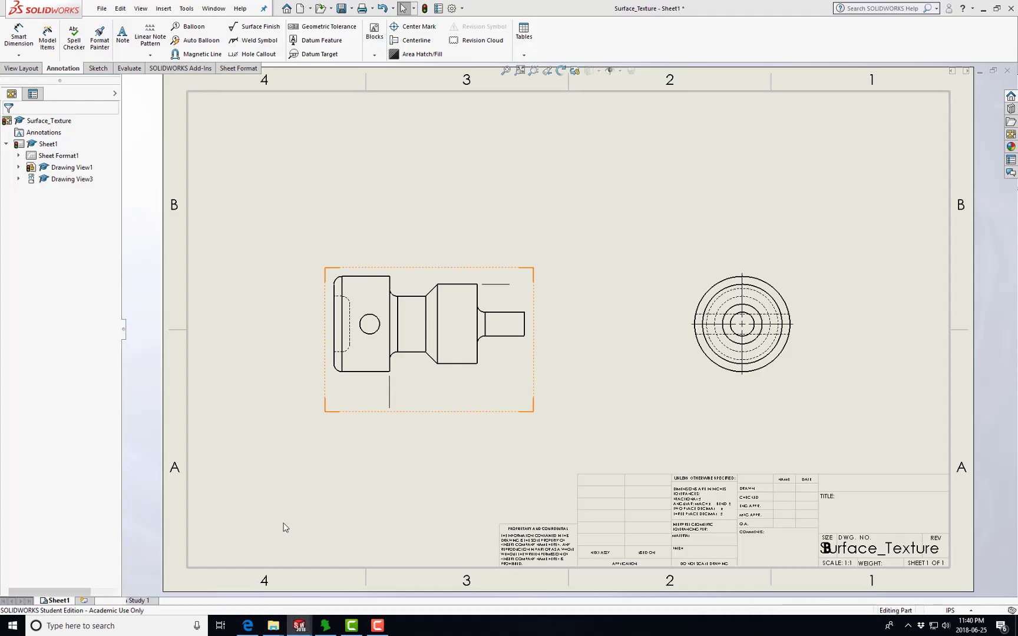
key(ctrl+Tab)
mouse_move(539, 264)
middle_down()
mouse_move(652, 326)
mouse_move(710, 288)
mouse_move(610, 279)
middle_up()
click(239, 8)
mouse_move(222, 9)
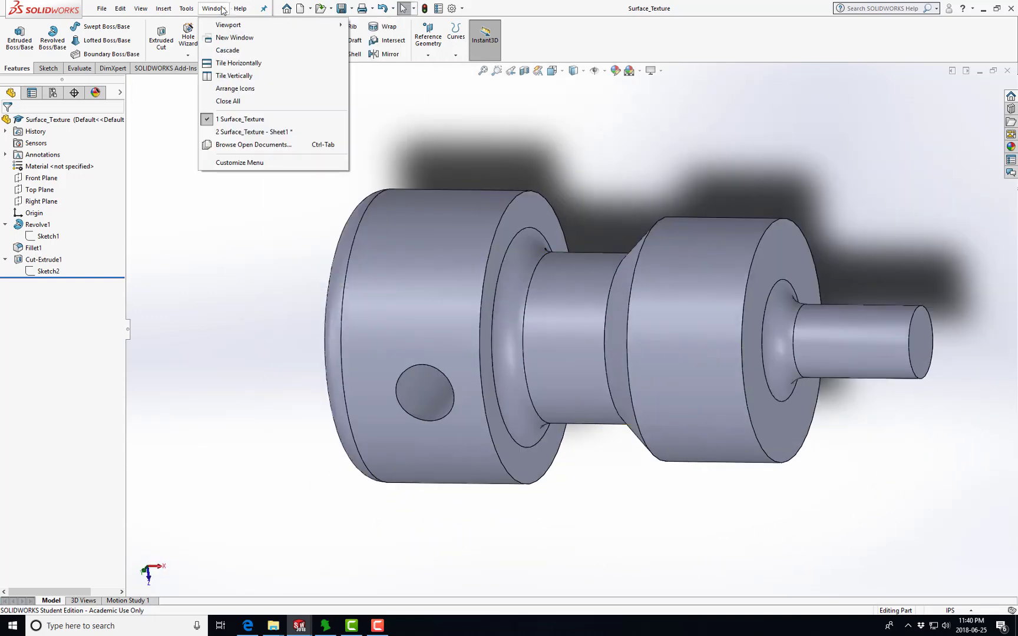
click(260, 132)
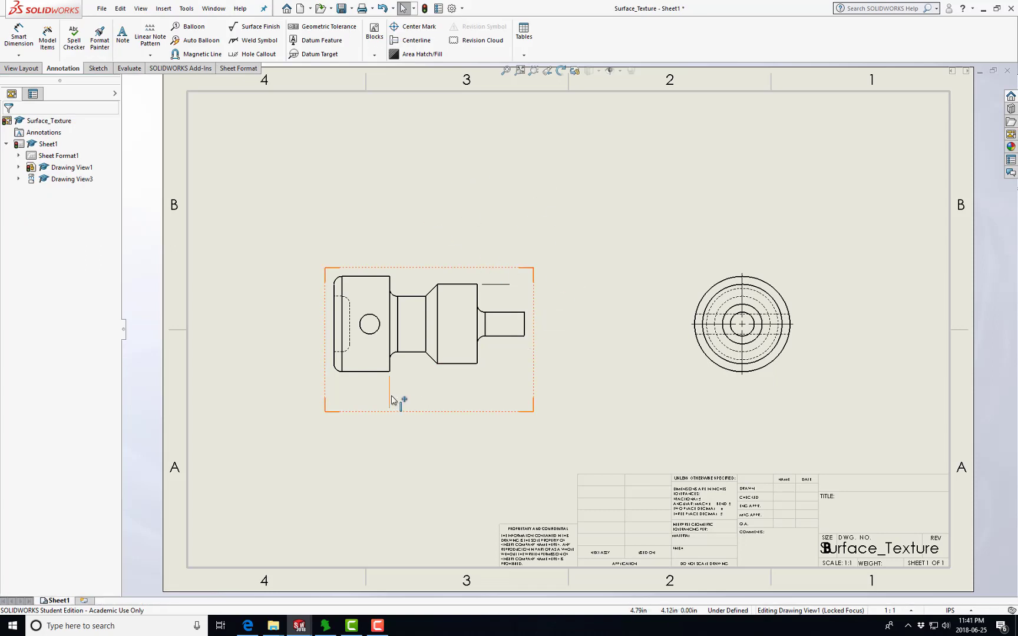
scroll(381, 284, down, 3)
key(alt+Tab)
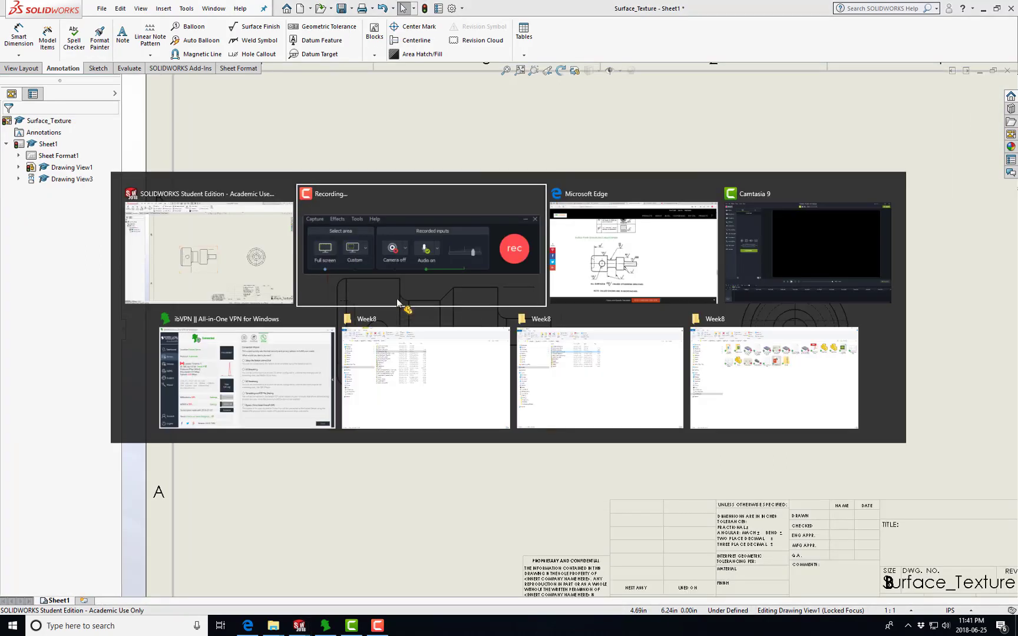
key(alt+Tab)
scroll(419, 302, down, 4)
scroll(352, 294, up, 3)
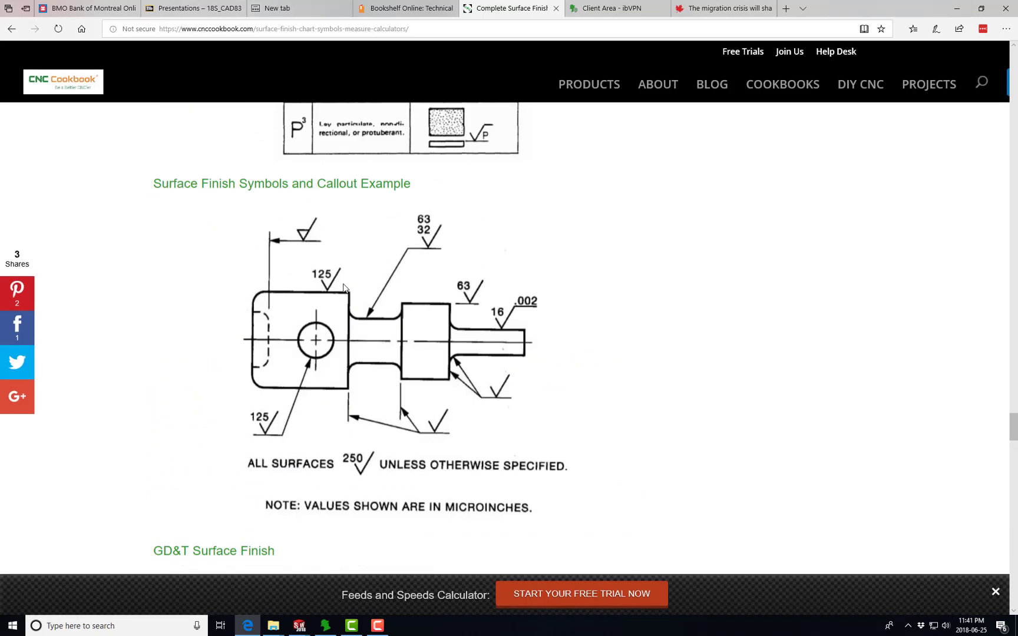
scroll(318, 287, up, 1)
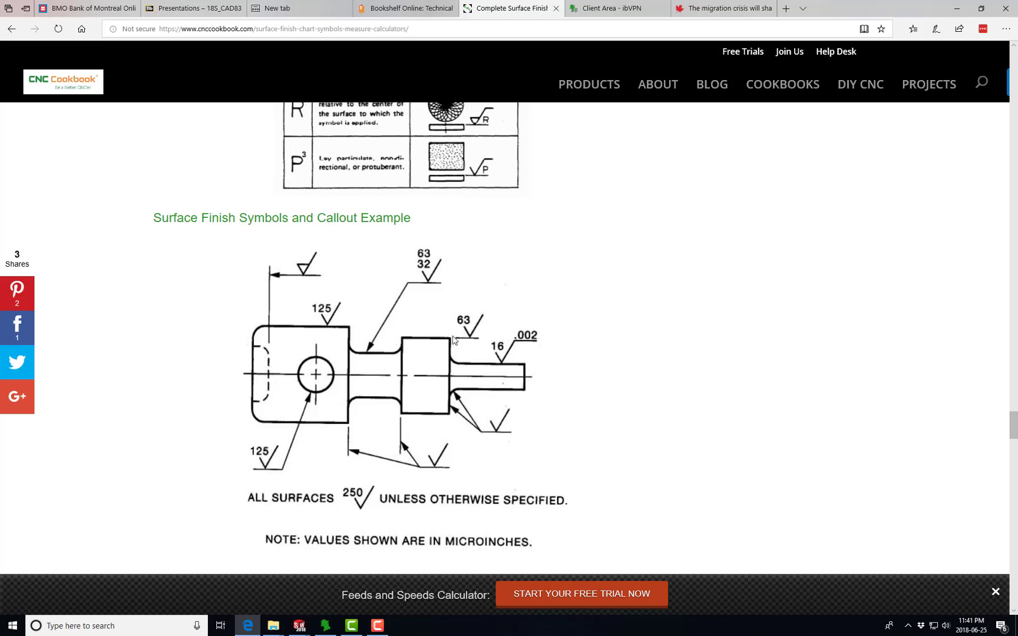
key(alt+Tab)
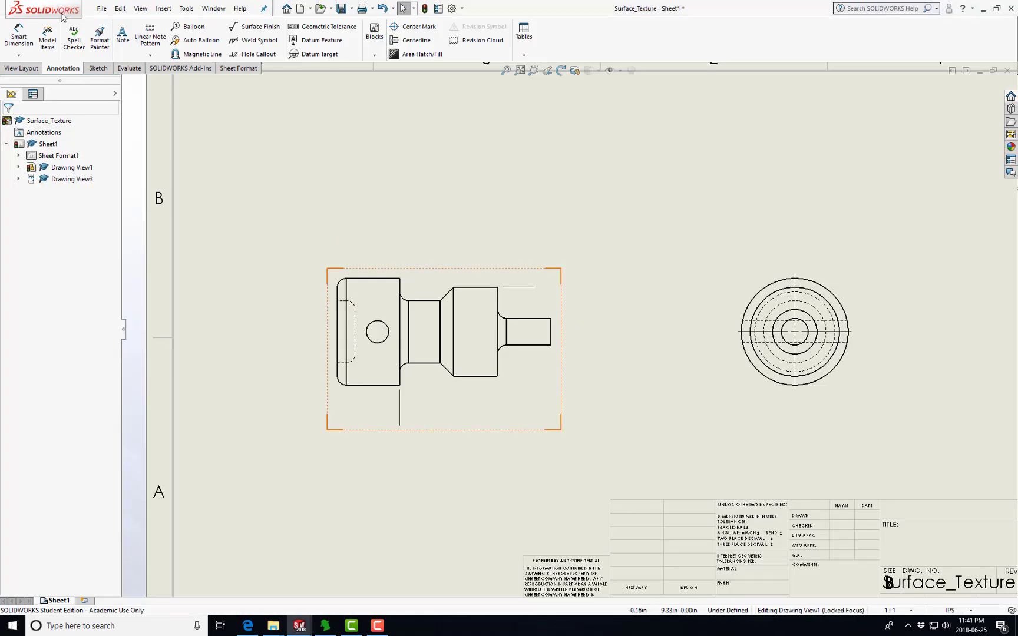
Step: Sketch a vertical line rising above the shaft's left end
click(98, 69)
click(44, 27)
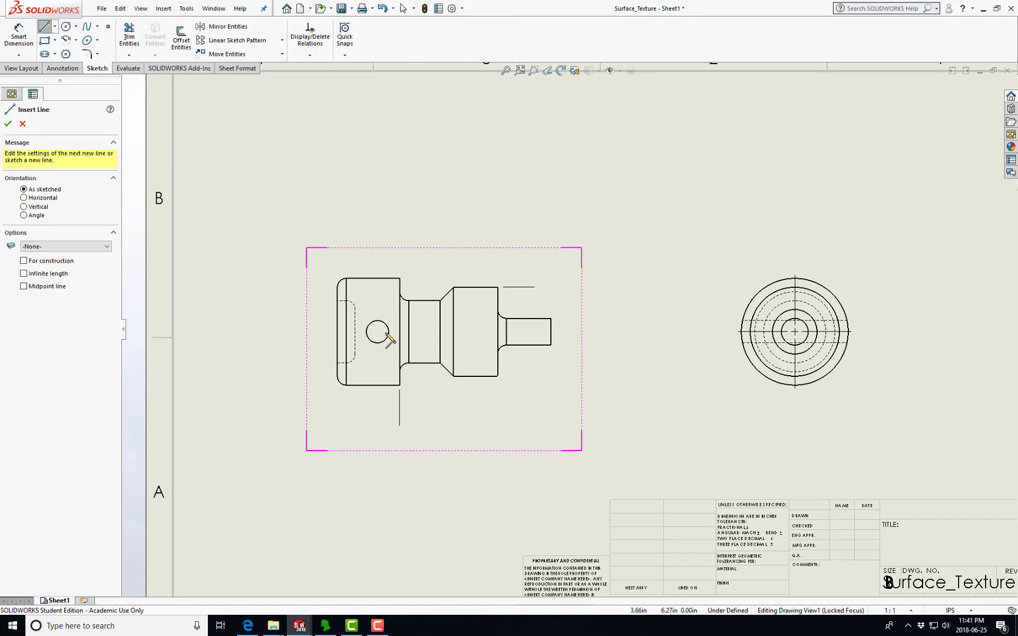
scroll(389, 329, down, 3)
scroll(412, 306, down, 2)
scroll(477, 266, up, 4)
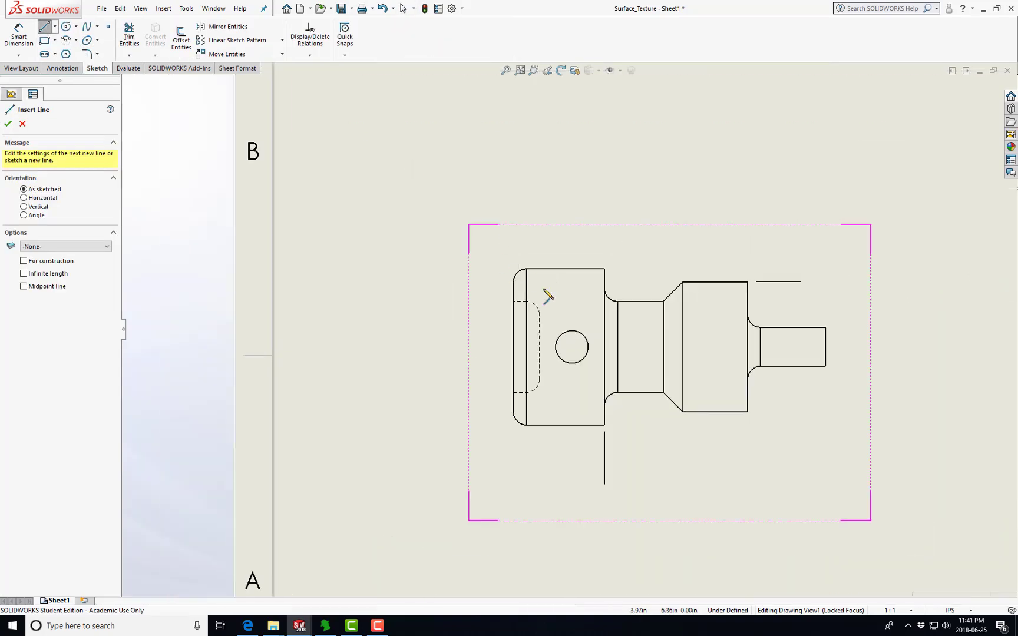
click(536, 285)
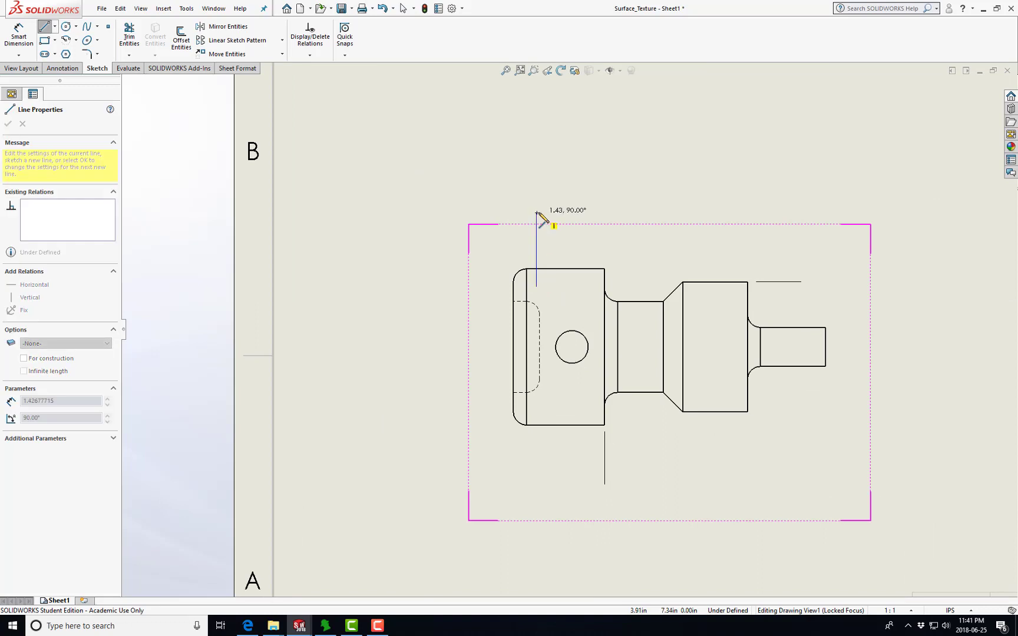
click(536, 212)
key(Escape)
Step: Make the new line collinear with the hidden pocket's vertical edge
scroll(604, 325, down, 5)
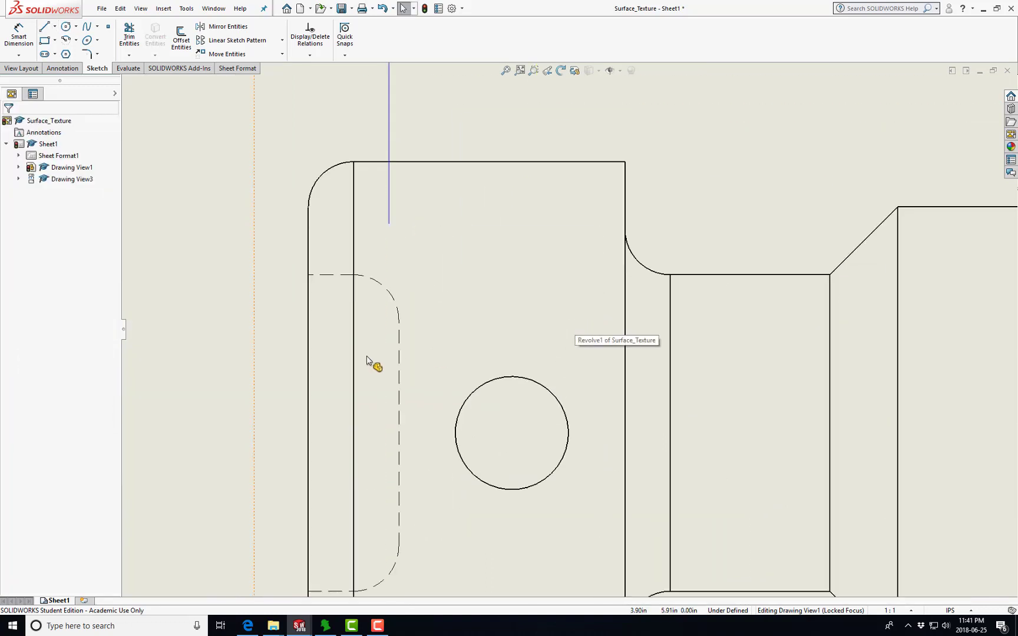
click(397, 359)
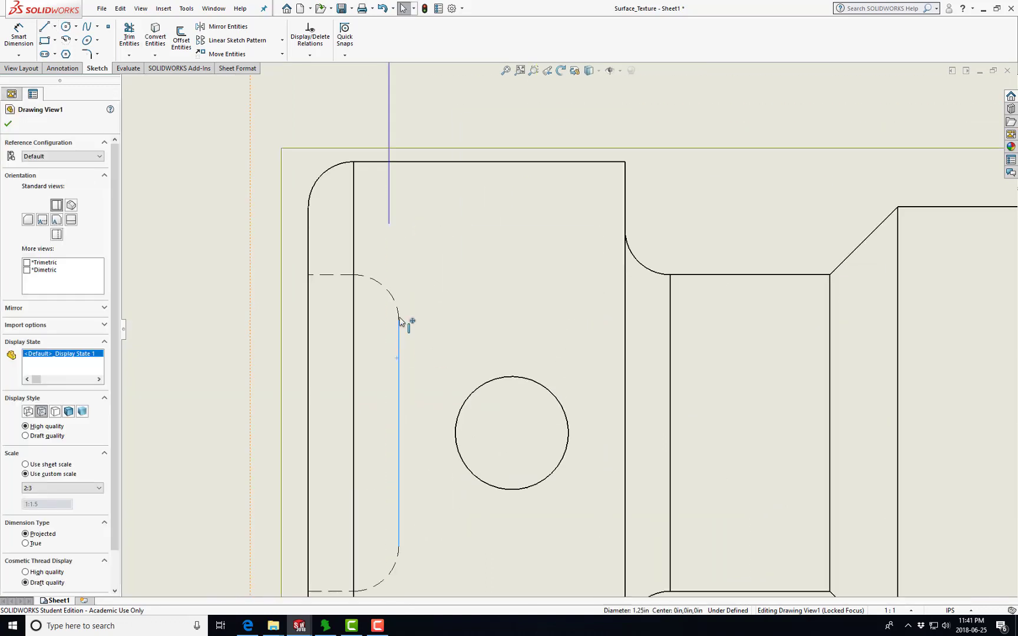
ctrl+click(392, 221)
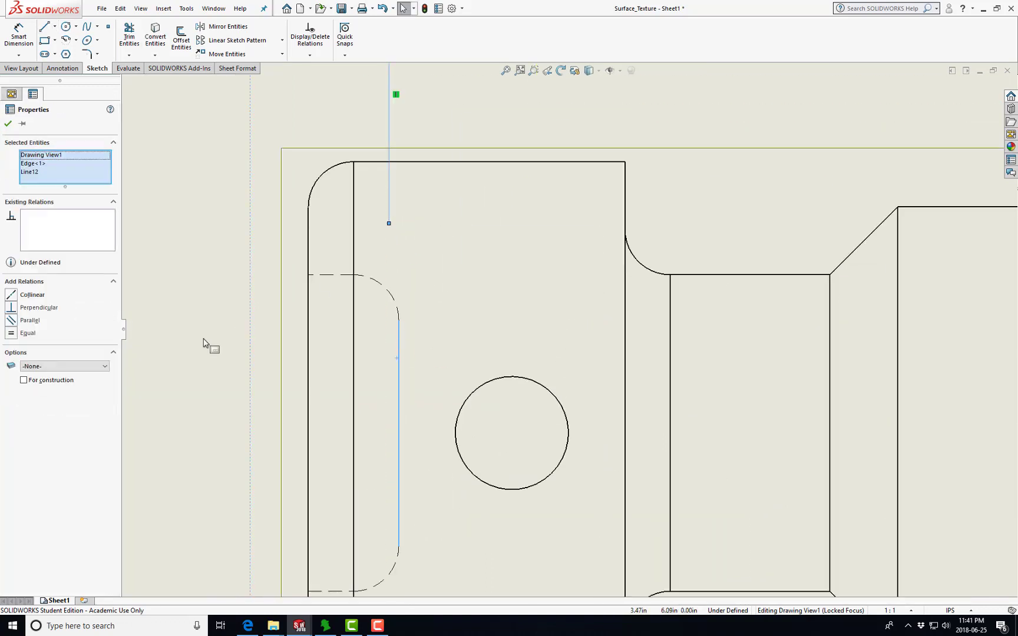
click(34, 295)
Step: Drag the line's lower endpoint further down to extend it
scroll(618, 312, up, 2)
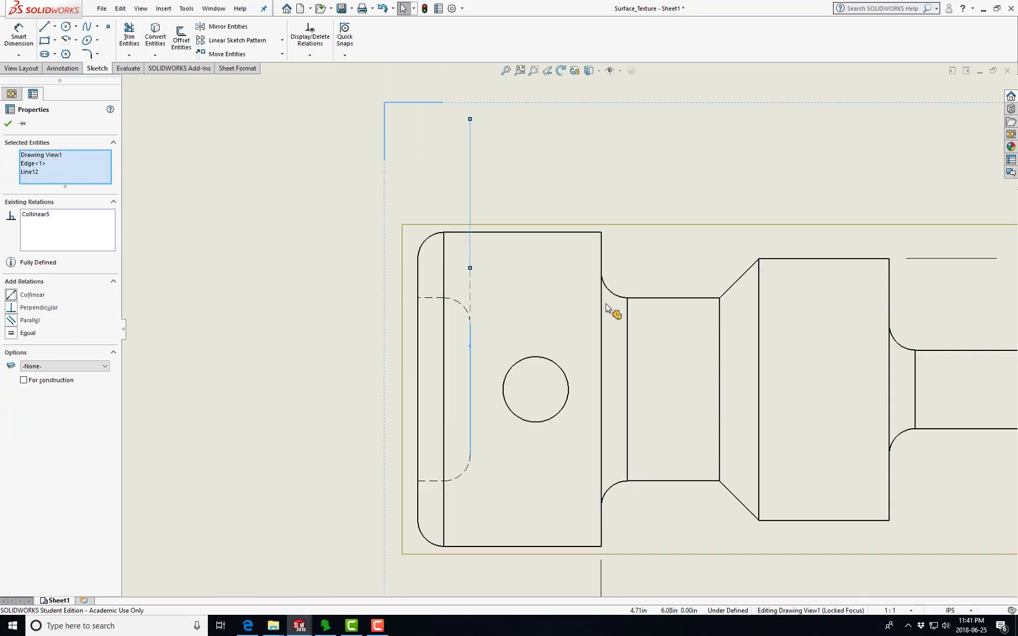
click(323, 288)
click(472, 263)
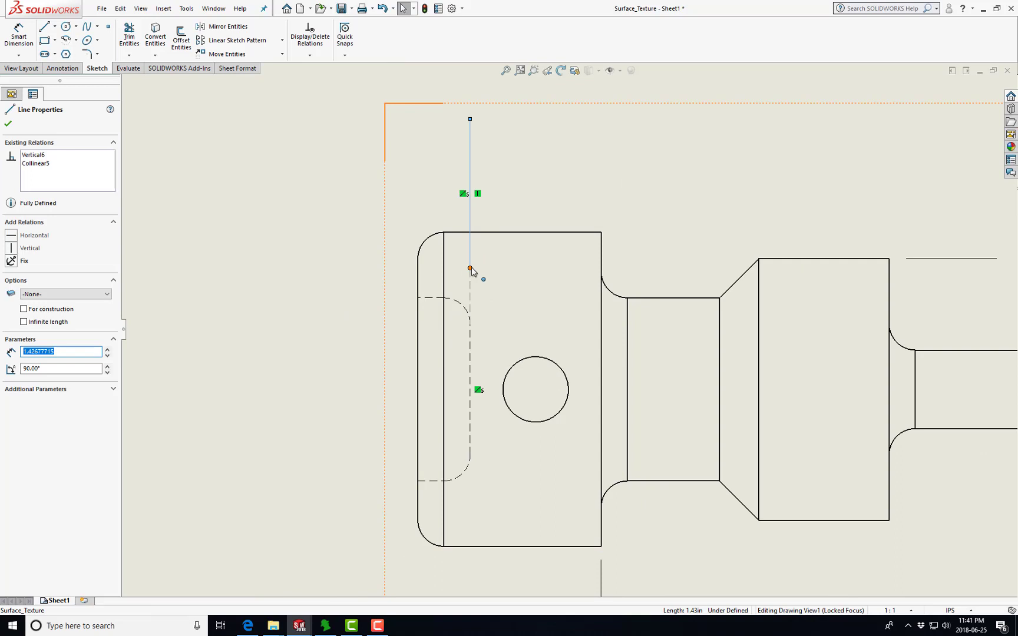
drag(470, 269, 471, 292)
click(349, 264)
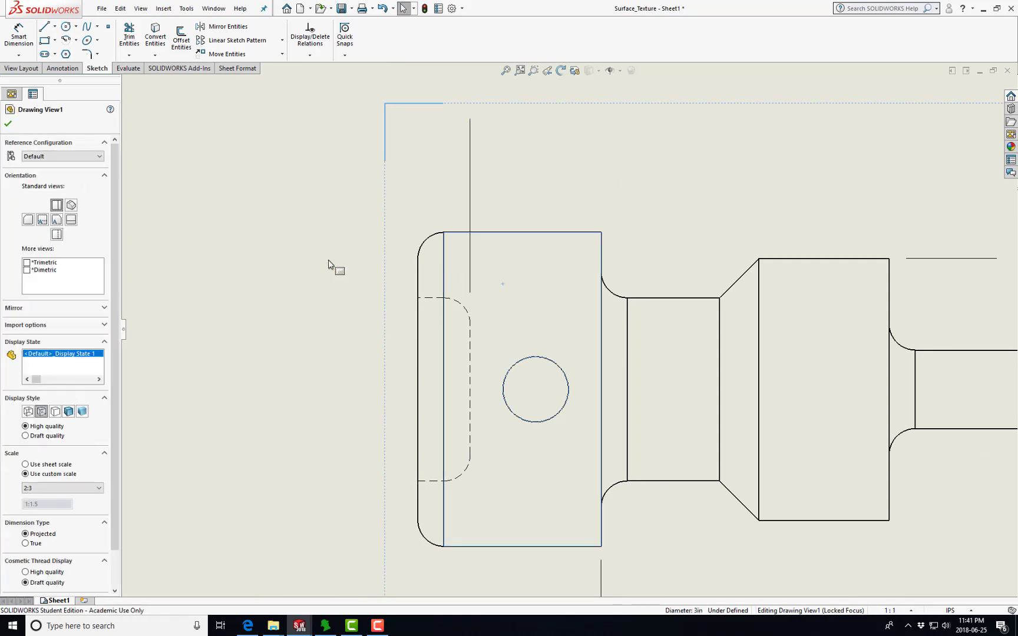
Step: Add a multi-jog leader running right from the vertical extension line
key(Escape)
key(f)
click(169, 10)
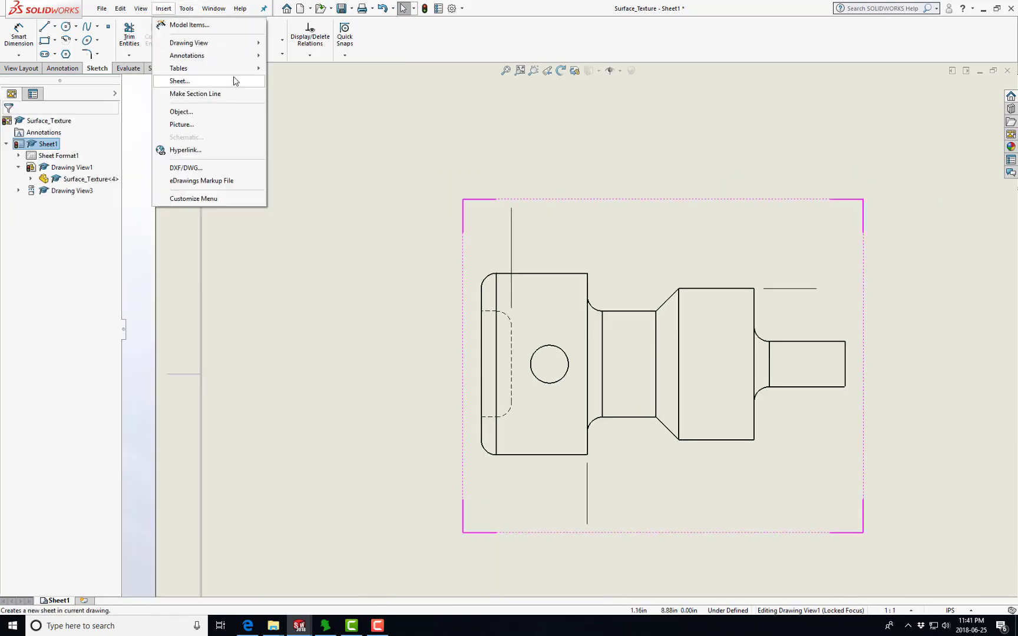
mouse_move(223, 56)
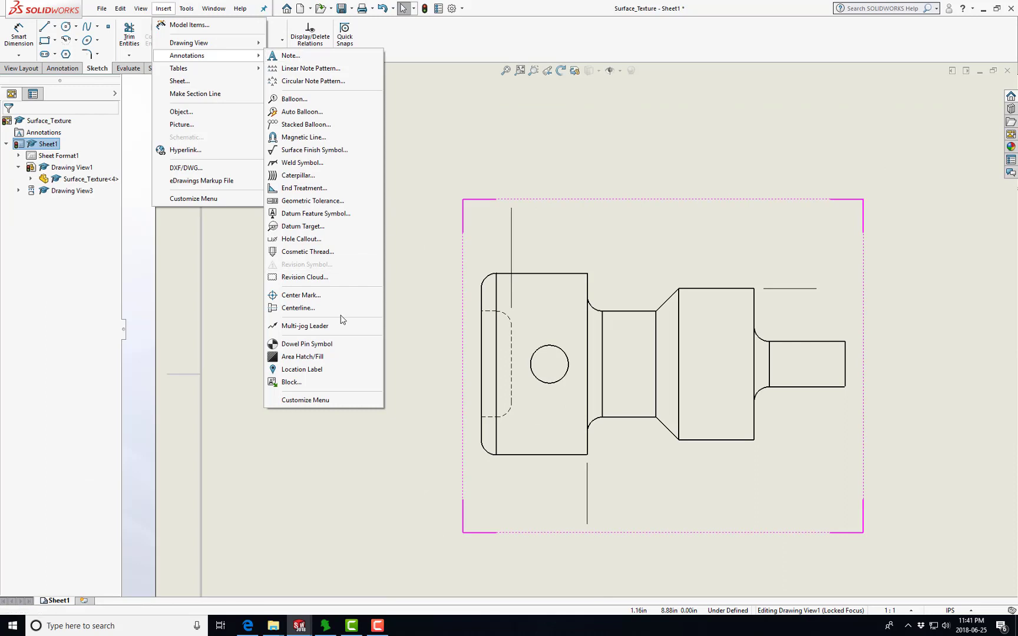
click(324, 329)
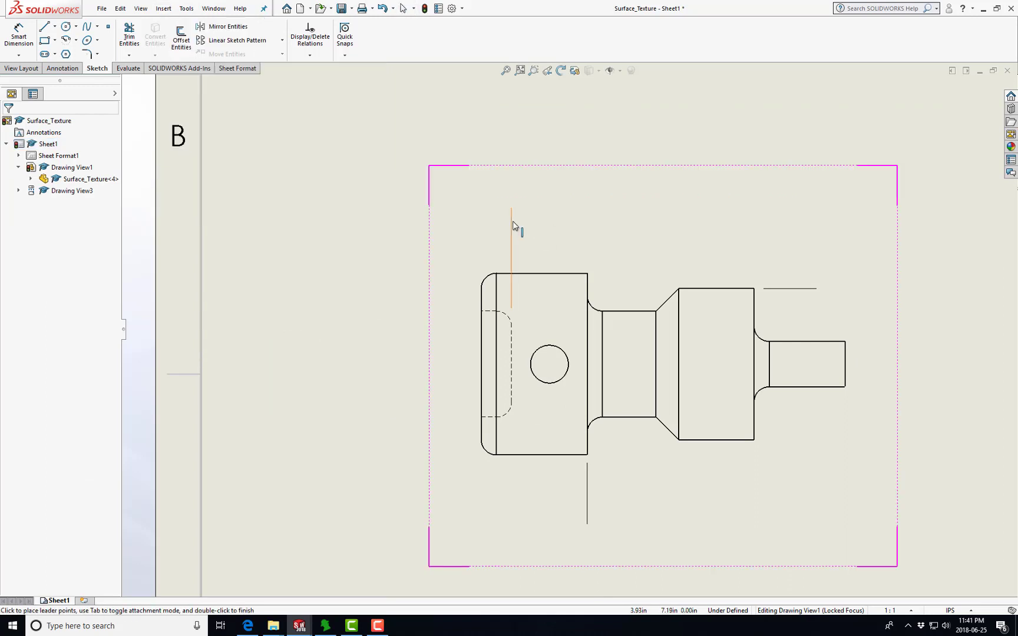
click(513, 222)
double_click(580, 222)
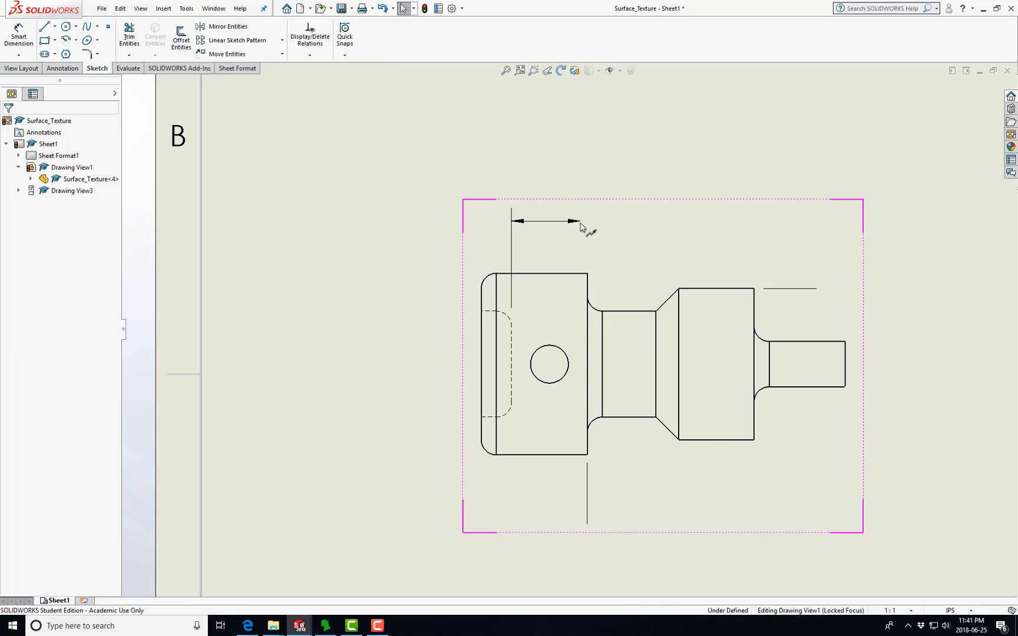
Step: Change the leader's far end to a plain line, then bring up the CNCCookbook example
scroll(580, 227, down, 10)
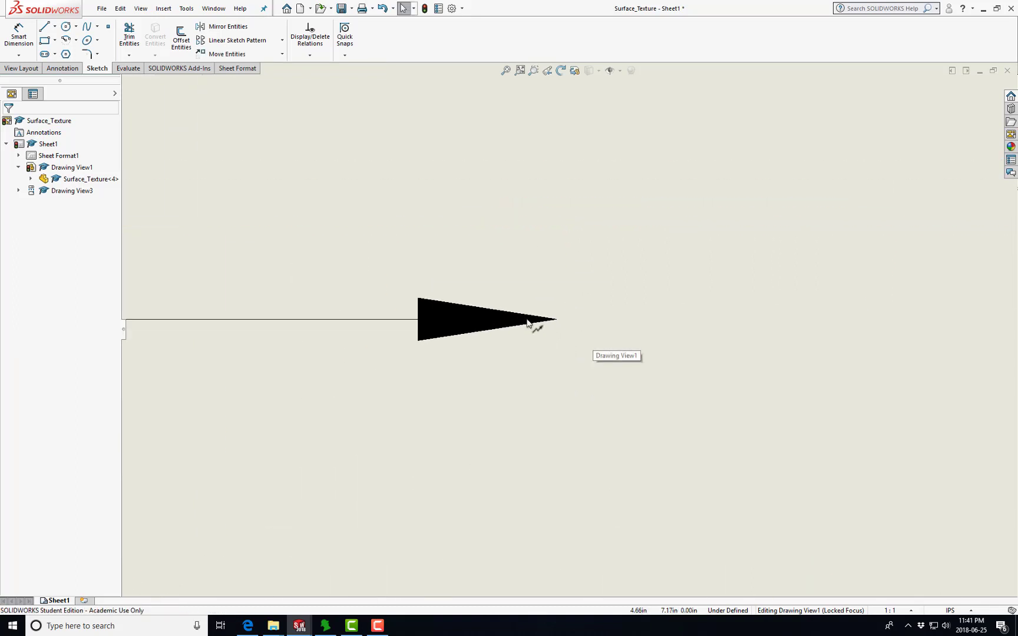
click(510, 314)
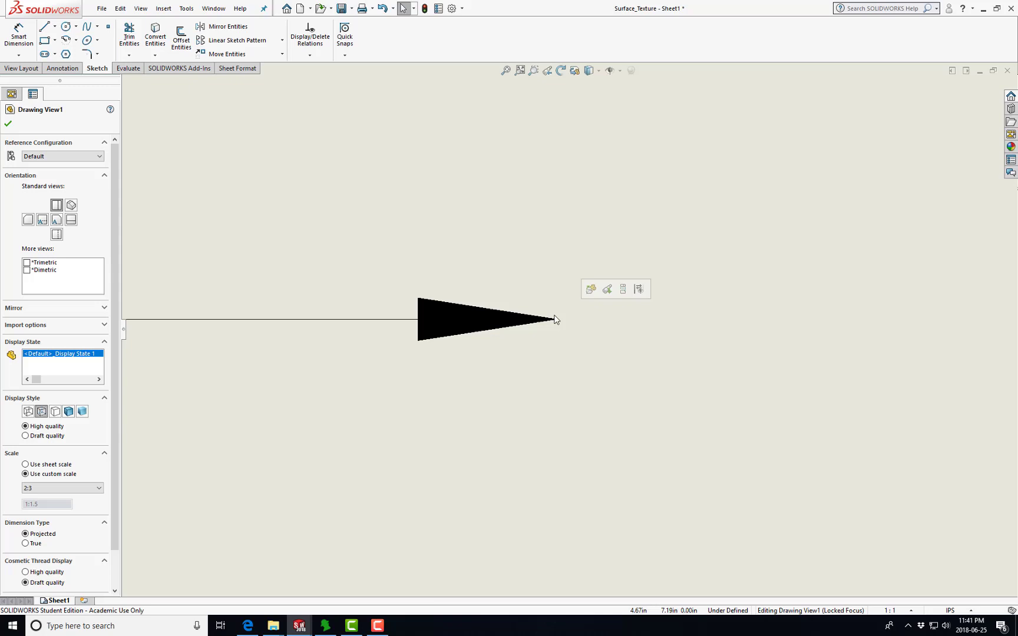
click(394, 319)
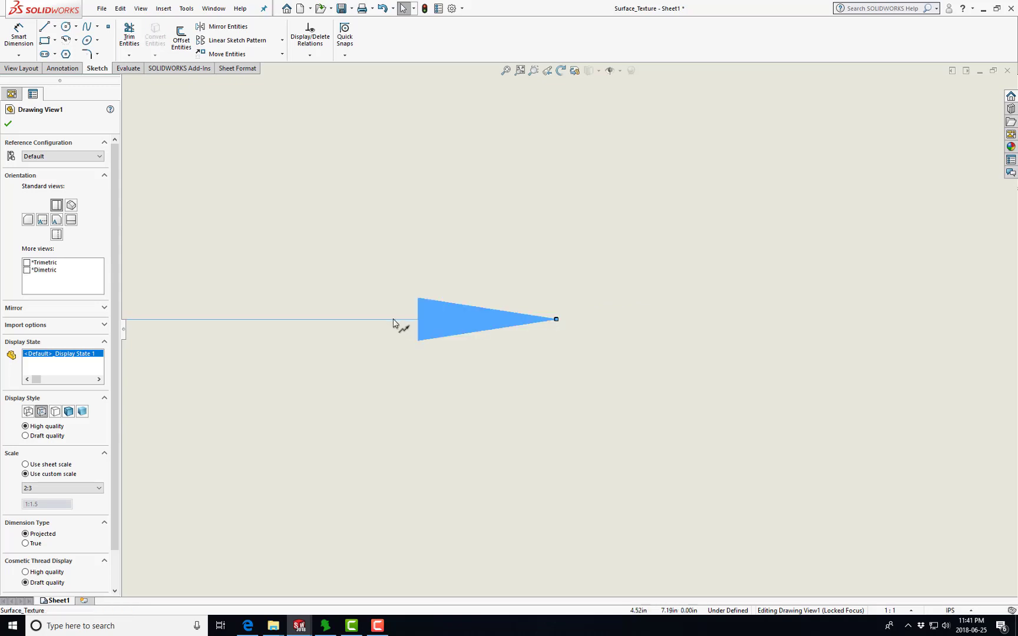
scroll(553, 317, down, 5)
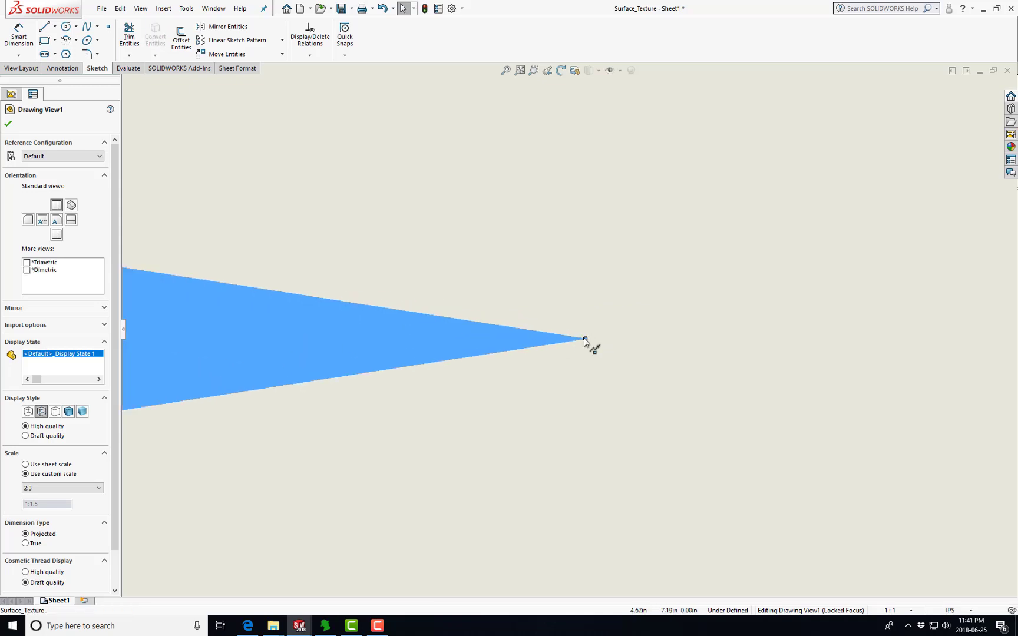
click(585, 339)
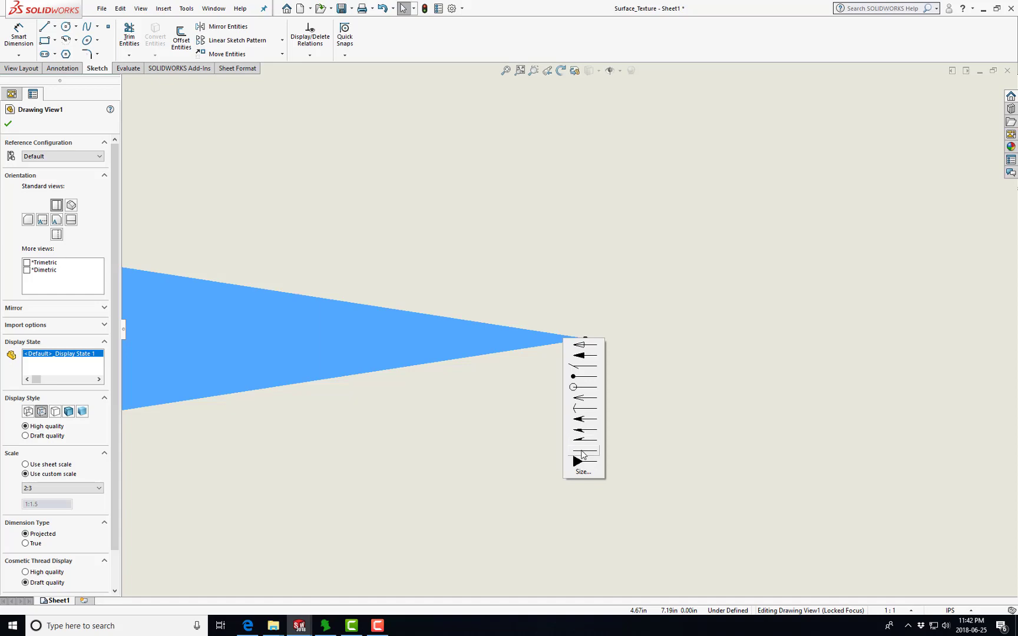
click(581, 451)
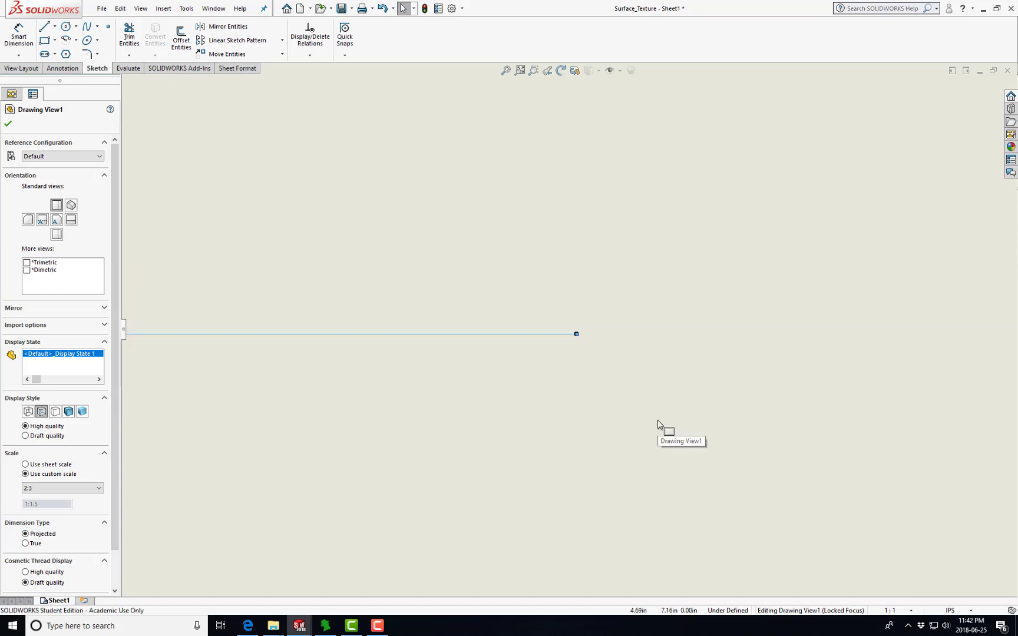
key(f)
scroll(380, 258, down, 6)
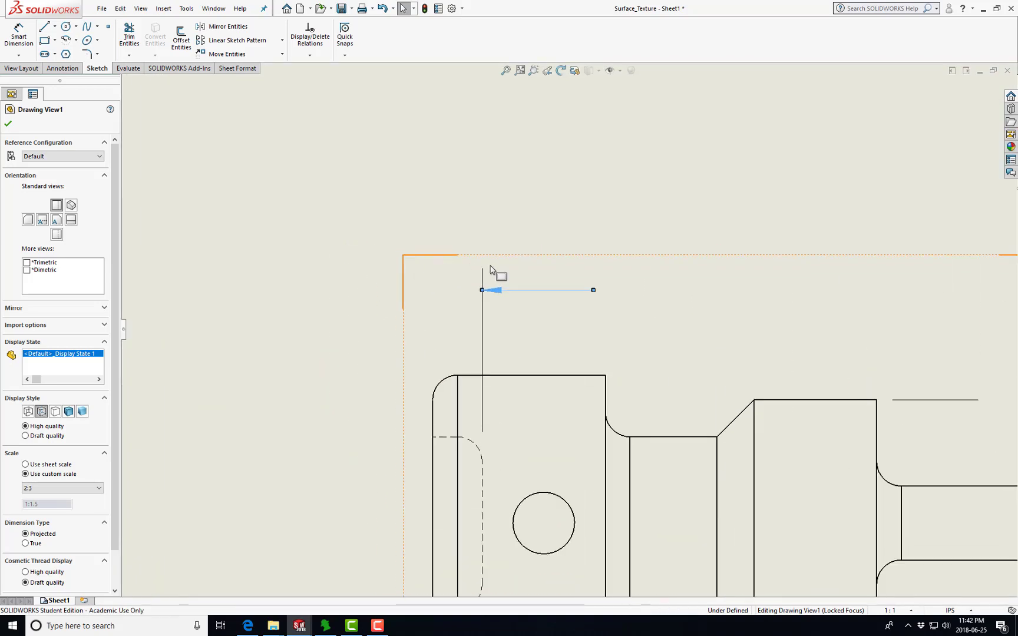
key(alt+Tab)
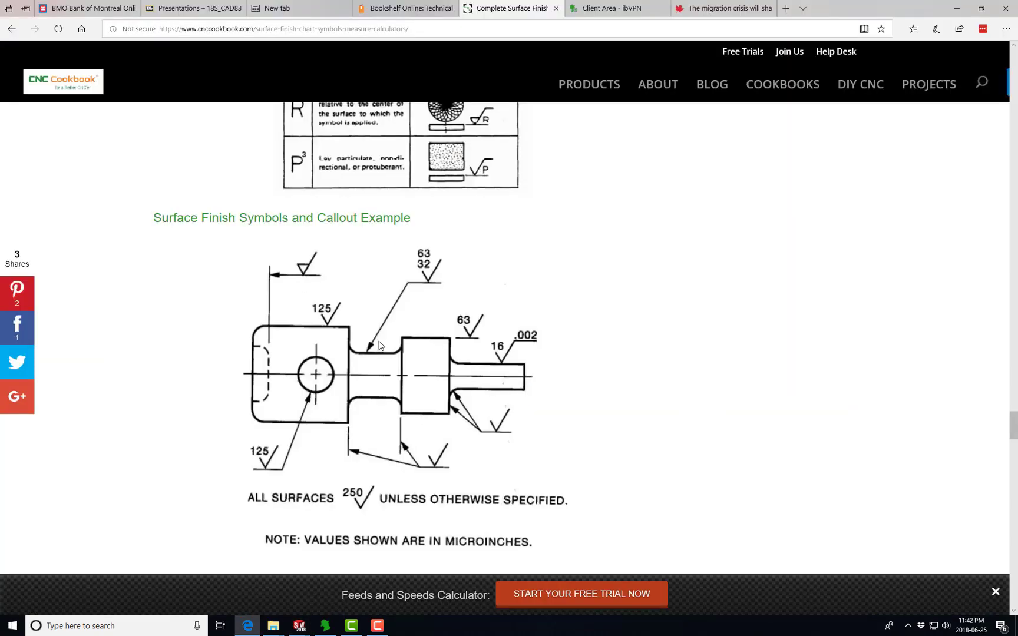
Step: Place a Machining Required finish symbol on the horizontal leader line over the shaft's left end
key(alt+Tab)
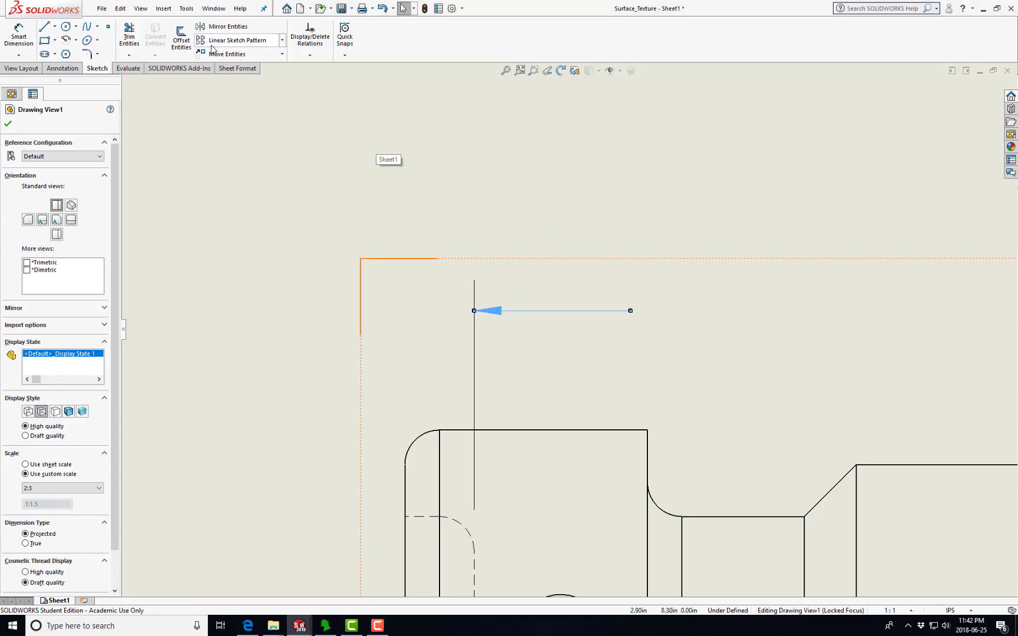
click(61, 69)
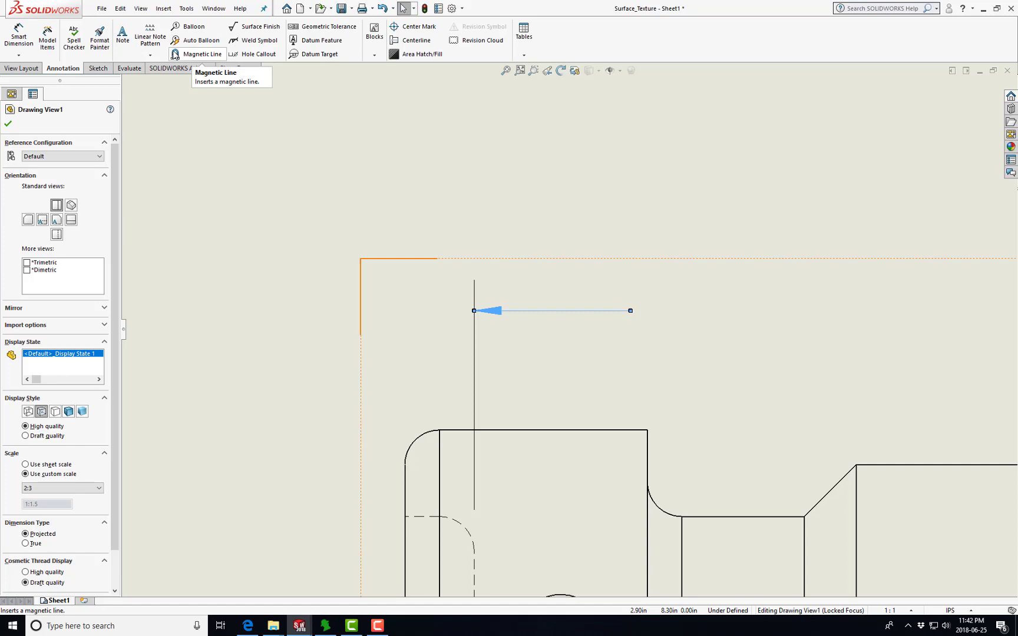
click(255, 27)
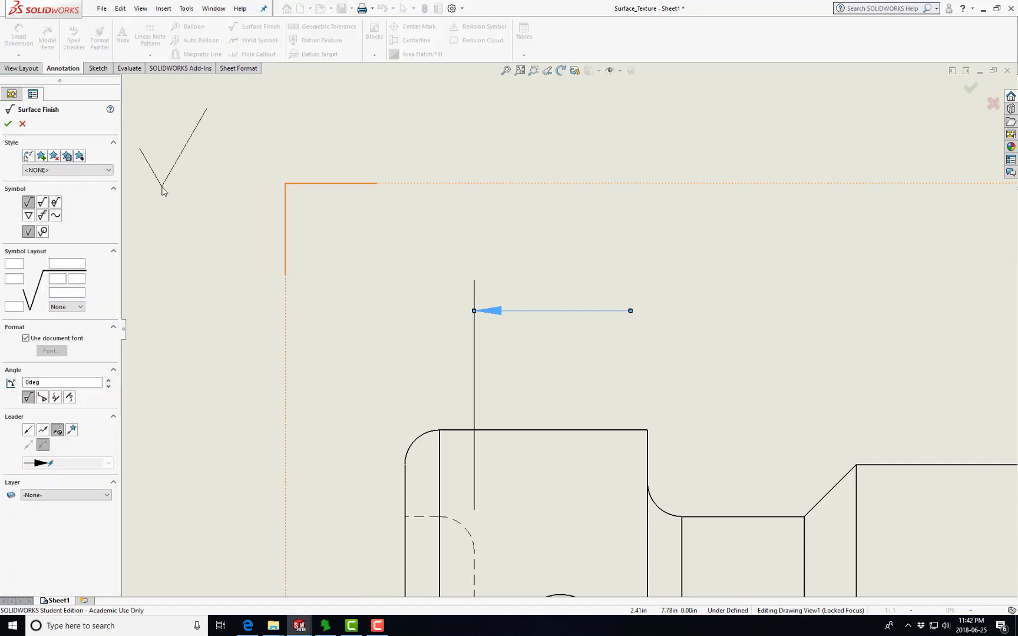
click(42, 202)
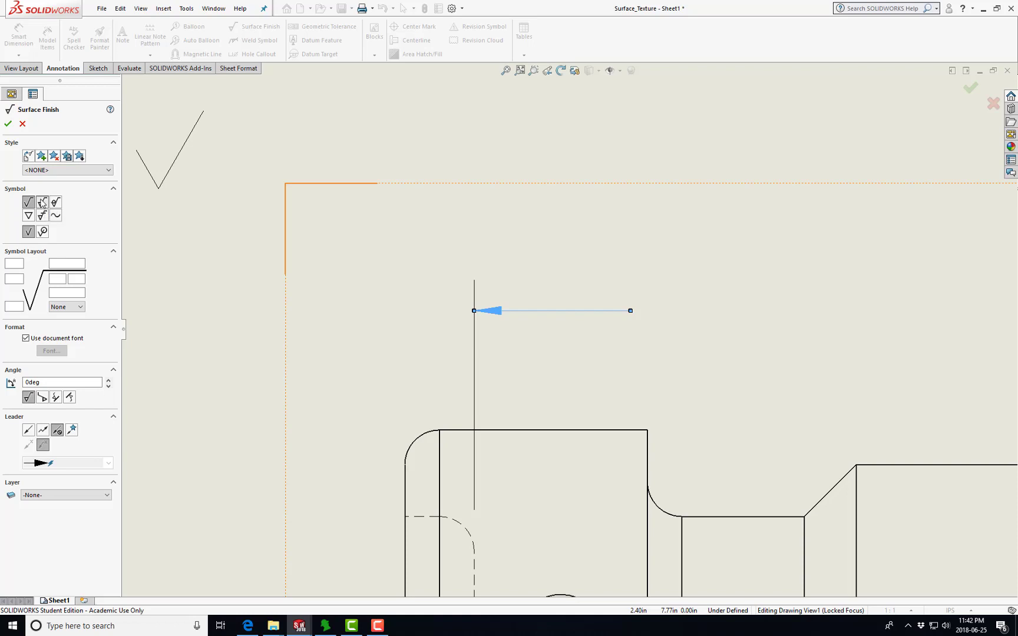
click(590, 315)
key(Escape)
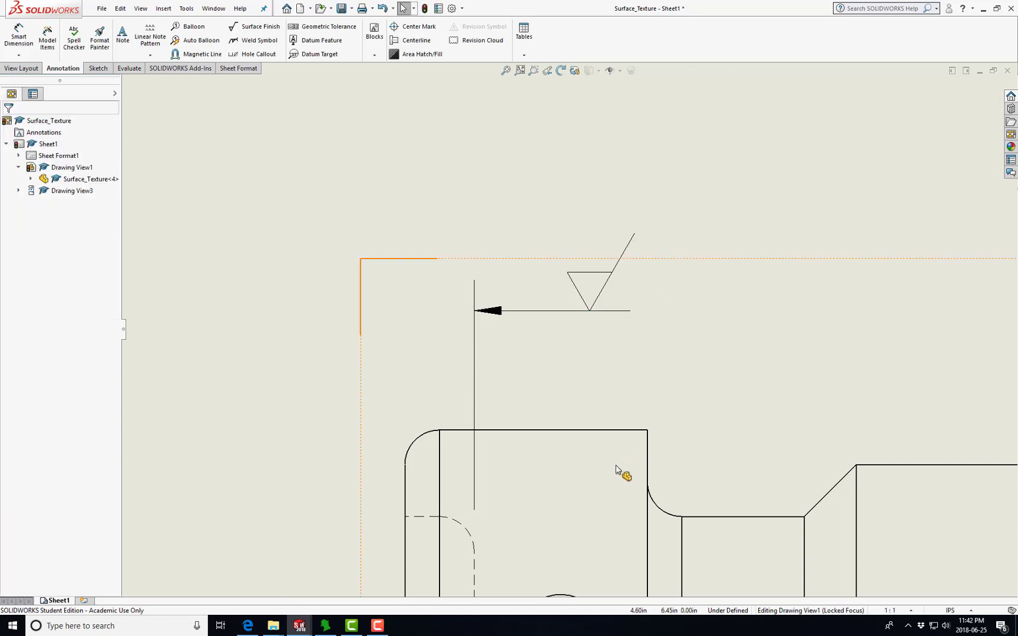
scroll(535, 489, up, 3)
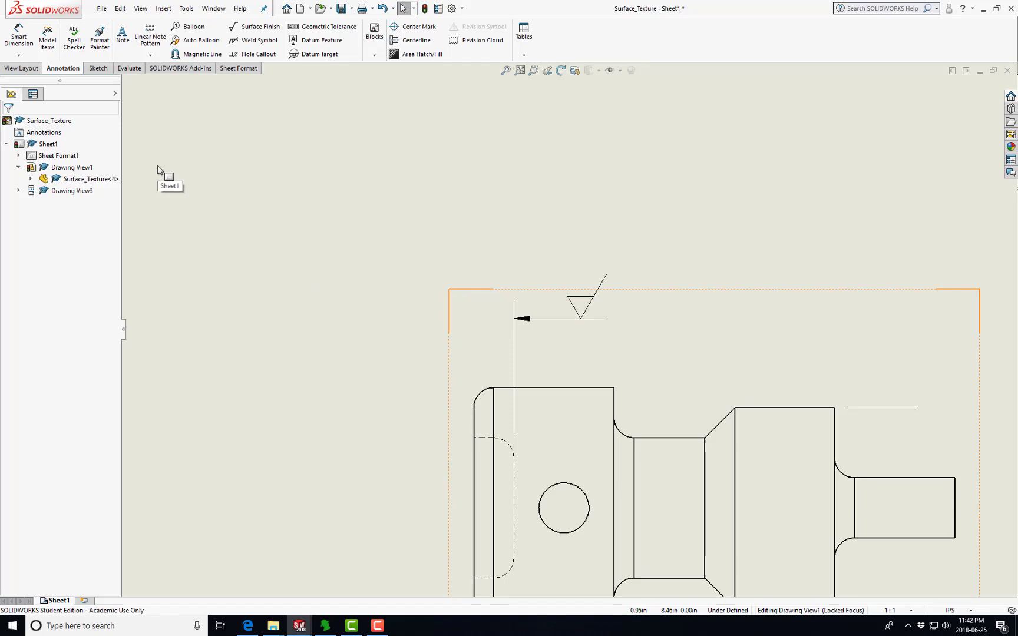
Step: After checking the callout example, place a 125 finish symbol on the left block's top edge
key(alt+Tab)
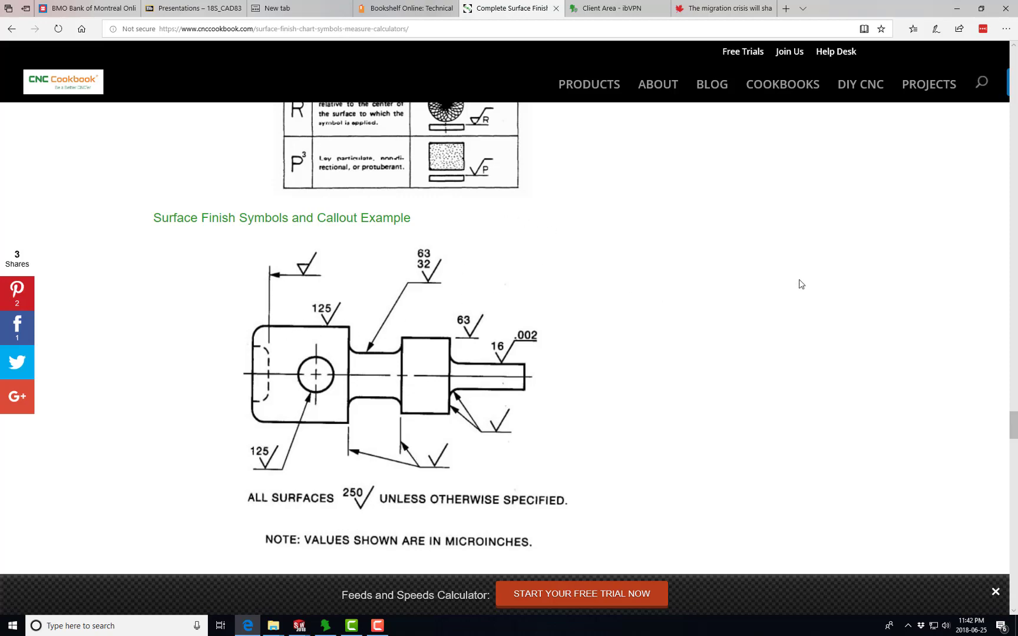
key(alt+Tab)
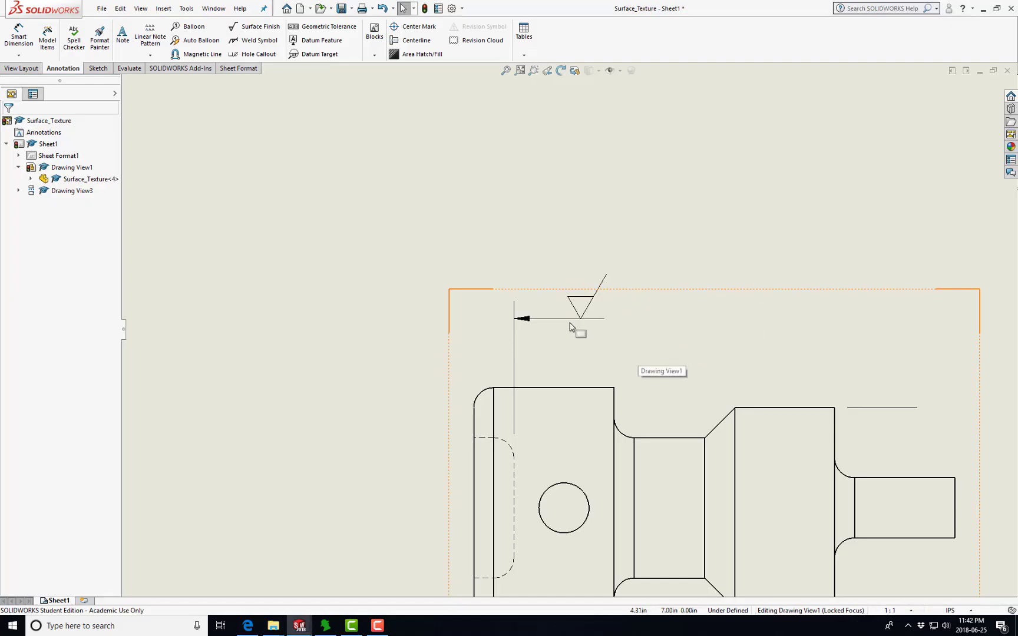
click(255, 27)
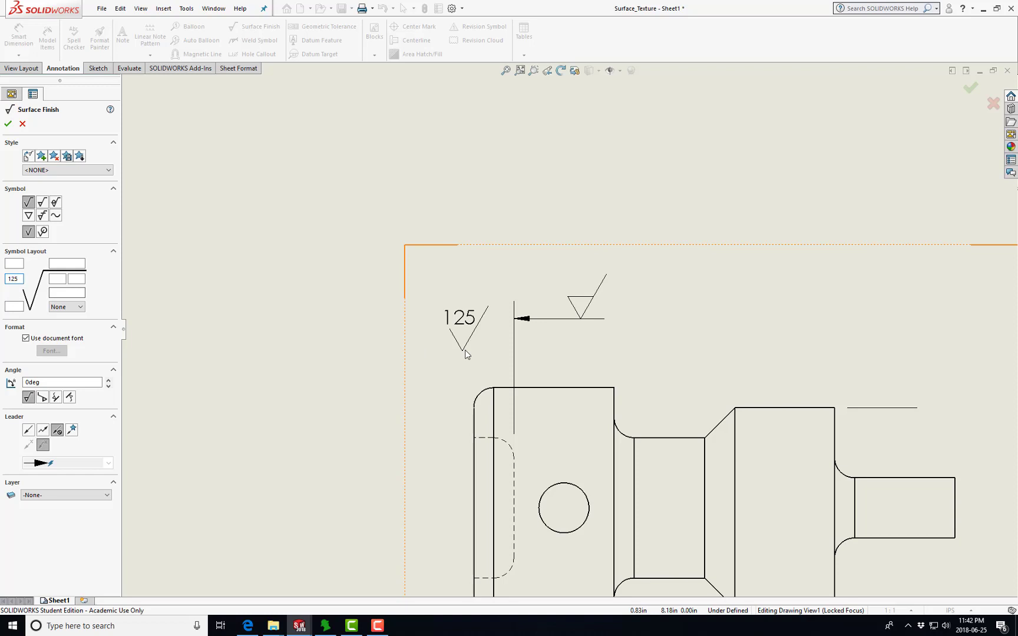
click(586, 388)
key(alt+Tab)
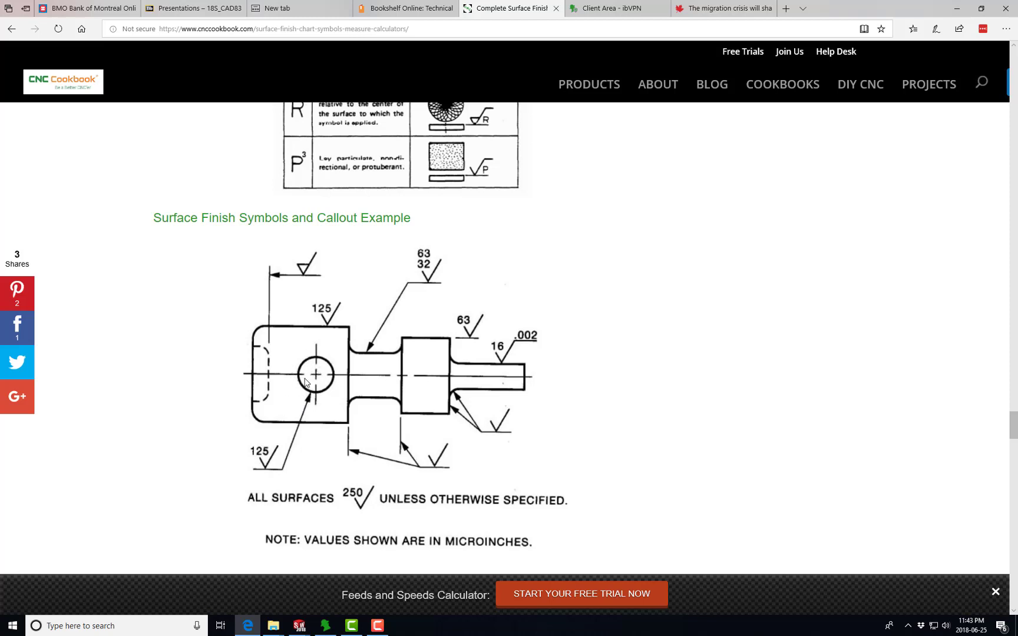
Step: Draw a multi-jog leader from the cross hole's edge, jogging below the part to the left
key(alt+Tab)
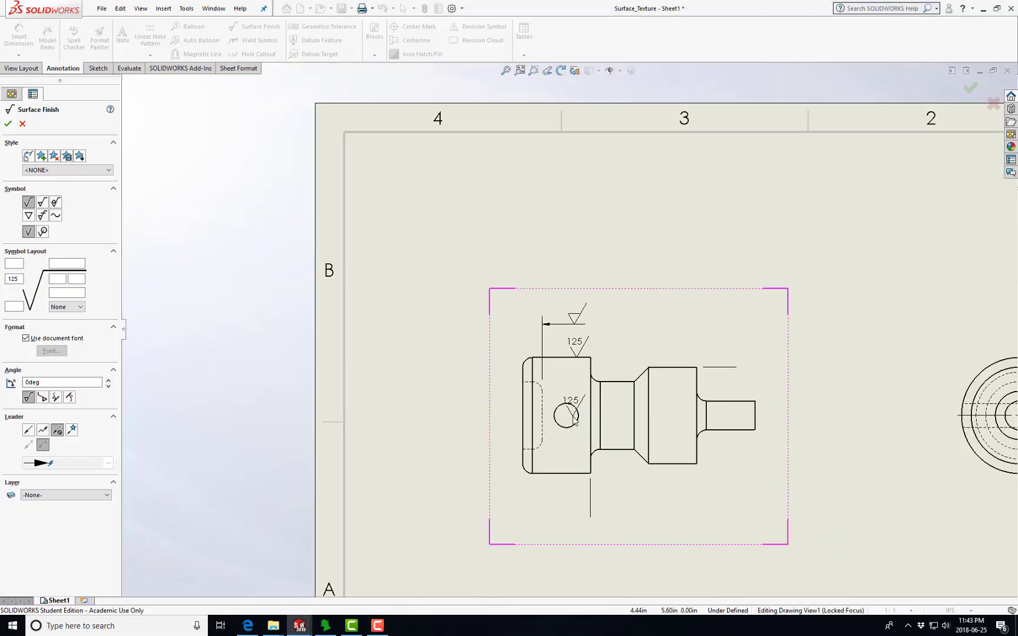
key(Escape)
scroll(577, 376, up, 5)
scroll(580, 425, down, 5)
scroll(573, 320, down, 3)
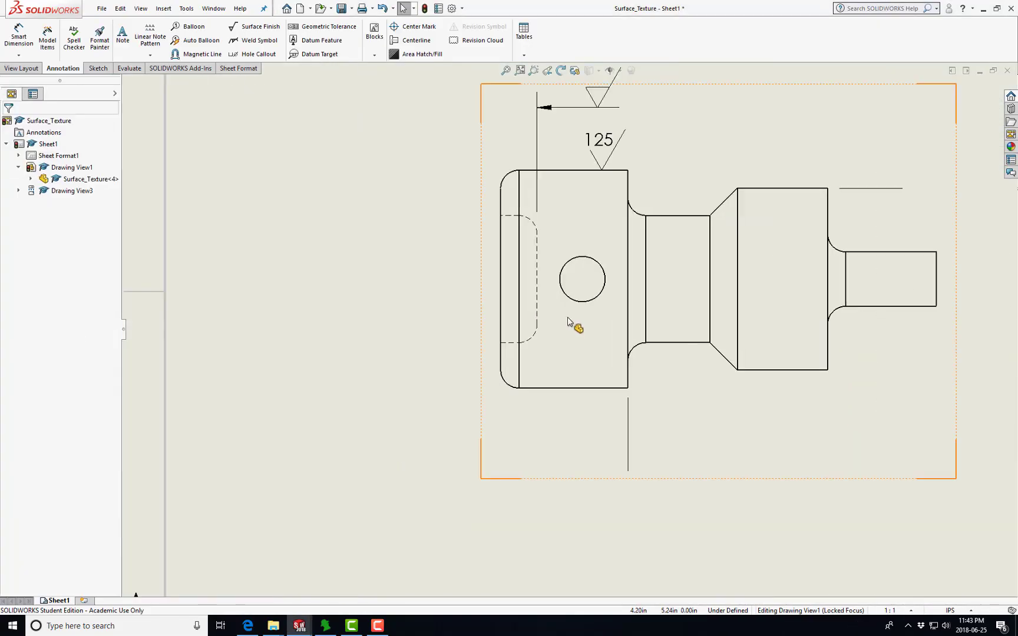
click(163, 8)
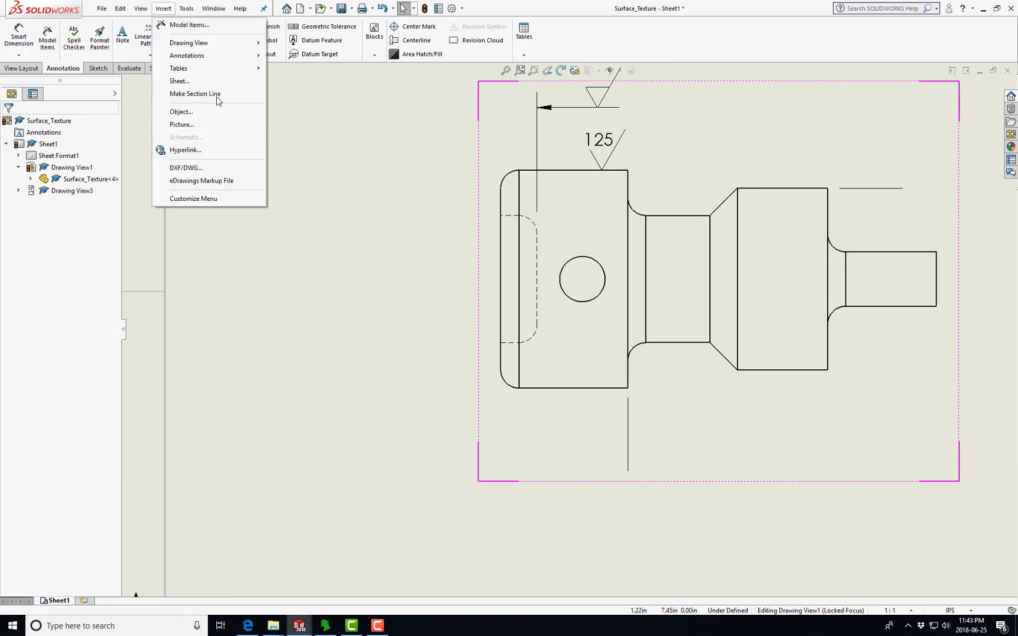
mouse_move(251, 55)
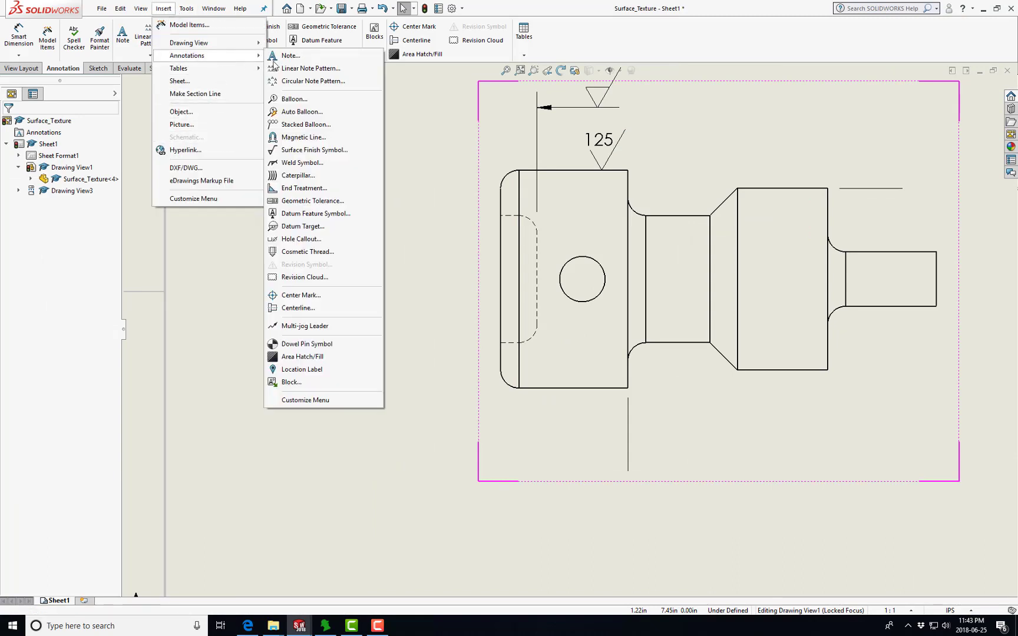
click(318, 326)
click(580, 304)
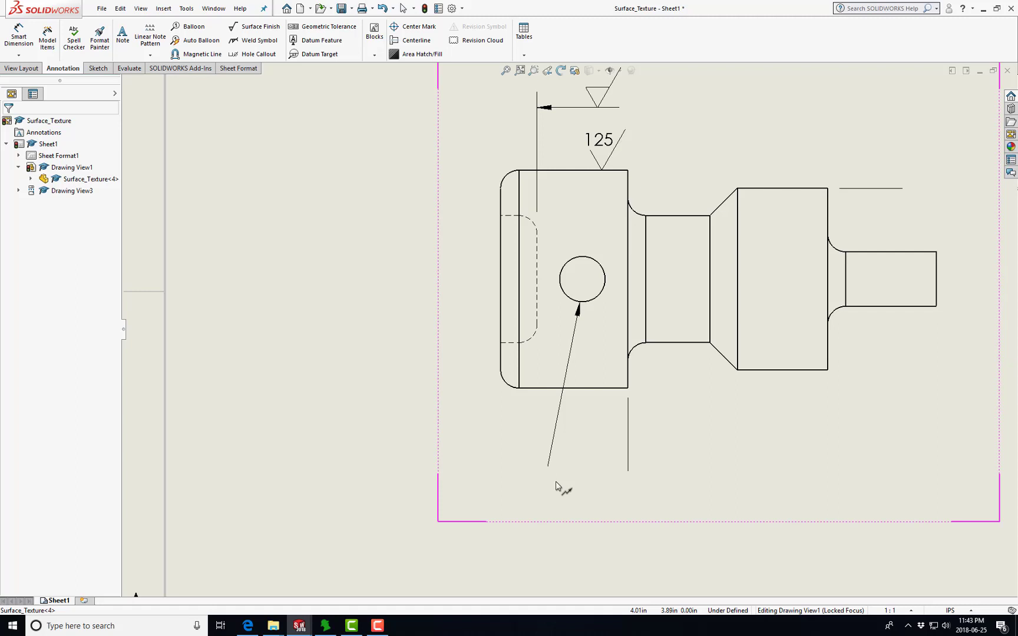
click(560, 438)
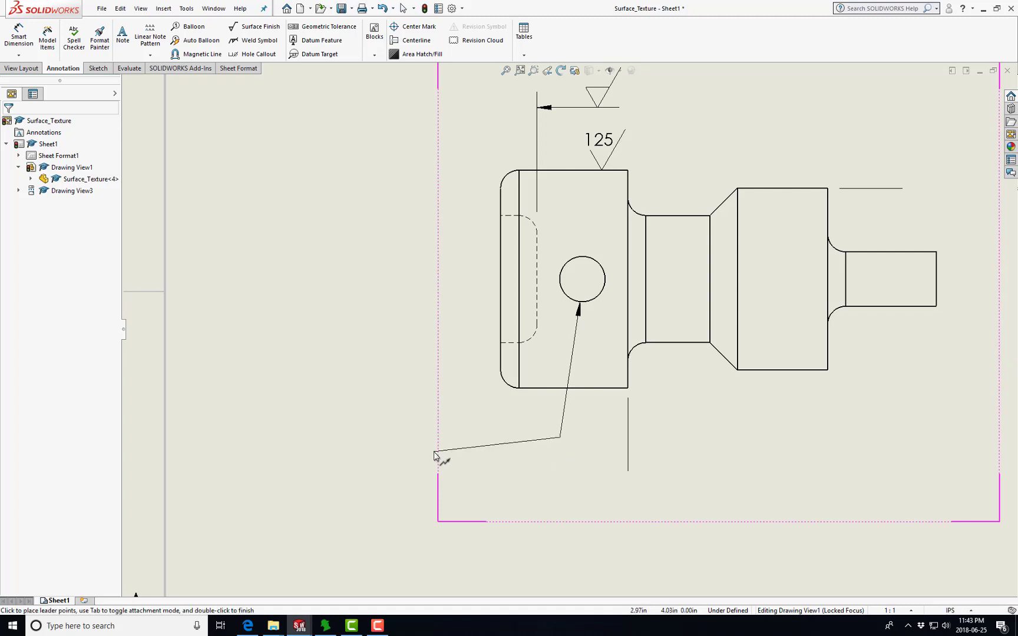
double_click(473, 437)
Step: Change the arrowhead style of the new hole leader
scroll(474, 442, down, 3)
scroll(474, 442, down, 4)
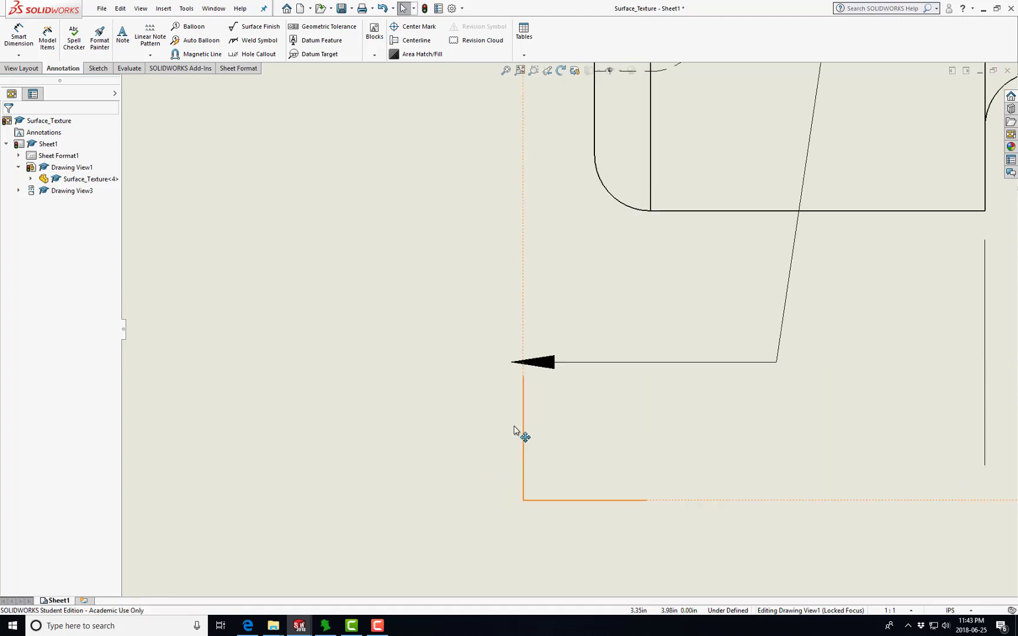
click(590, 277)
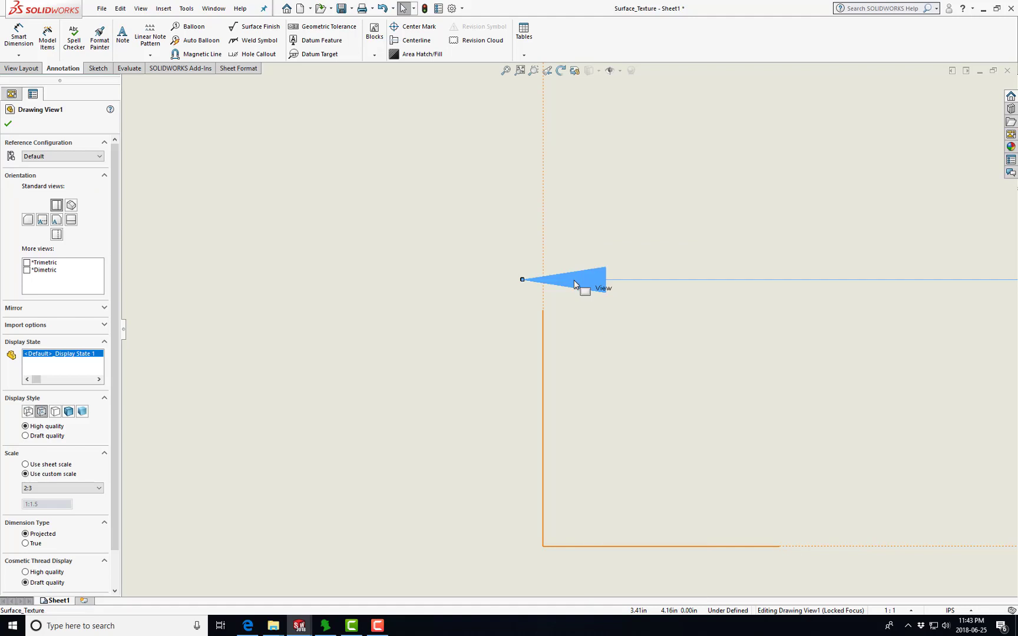
click(522, 281)
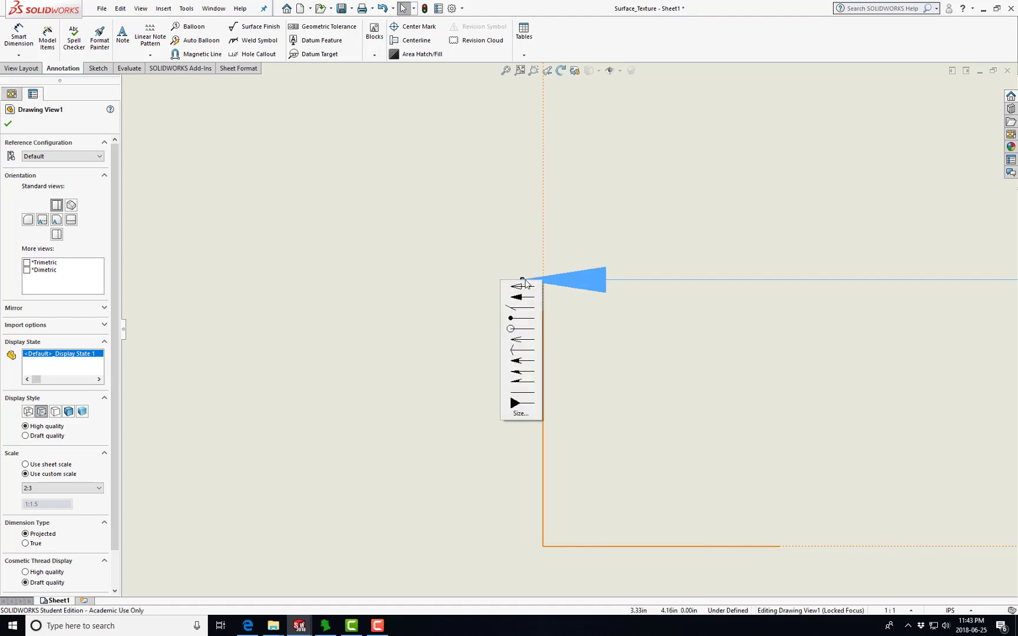
click(536, 396)
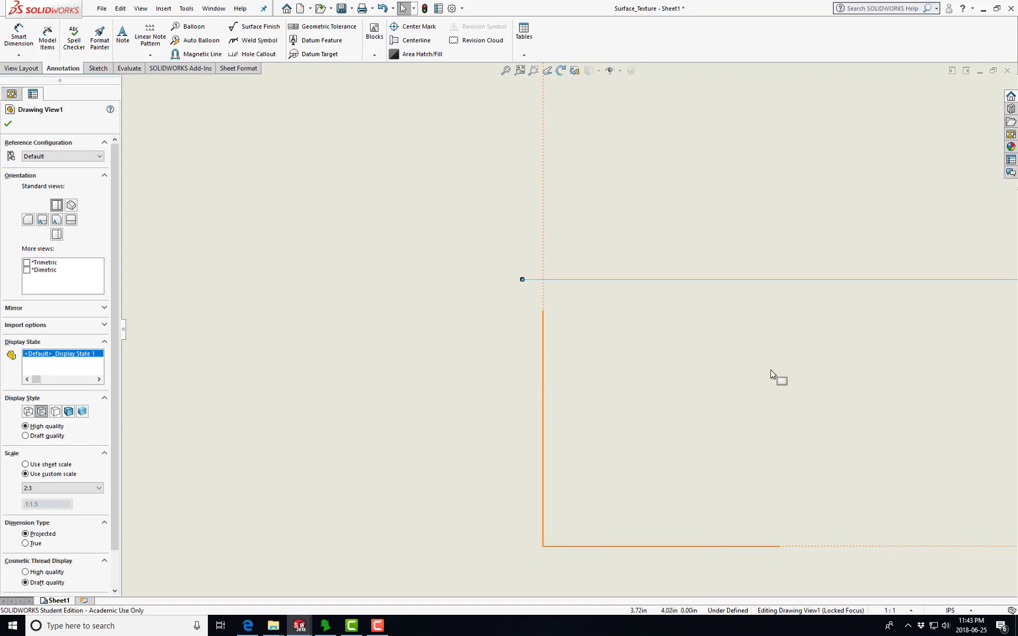
Step: After reviewing the callout example, place a 125 finish symbol on the leader's horizontal line
key(alt+Tab)
key(alt+Tab)
scroll(572, 377, up, 6)
scroll(625, 311, up, 2)
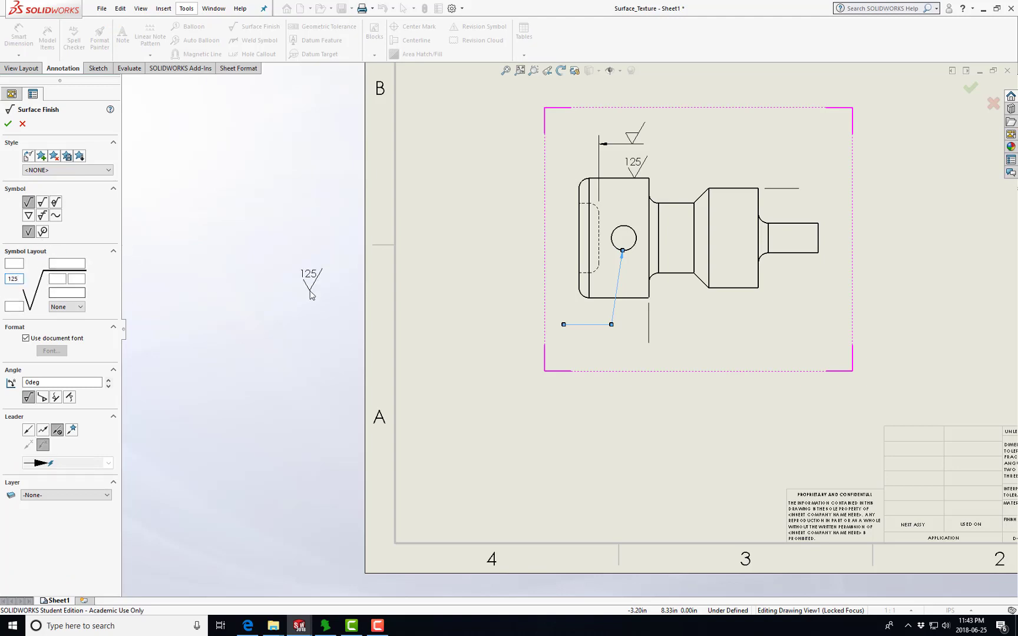
scroll(609, 332, down, 6)
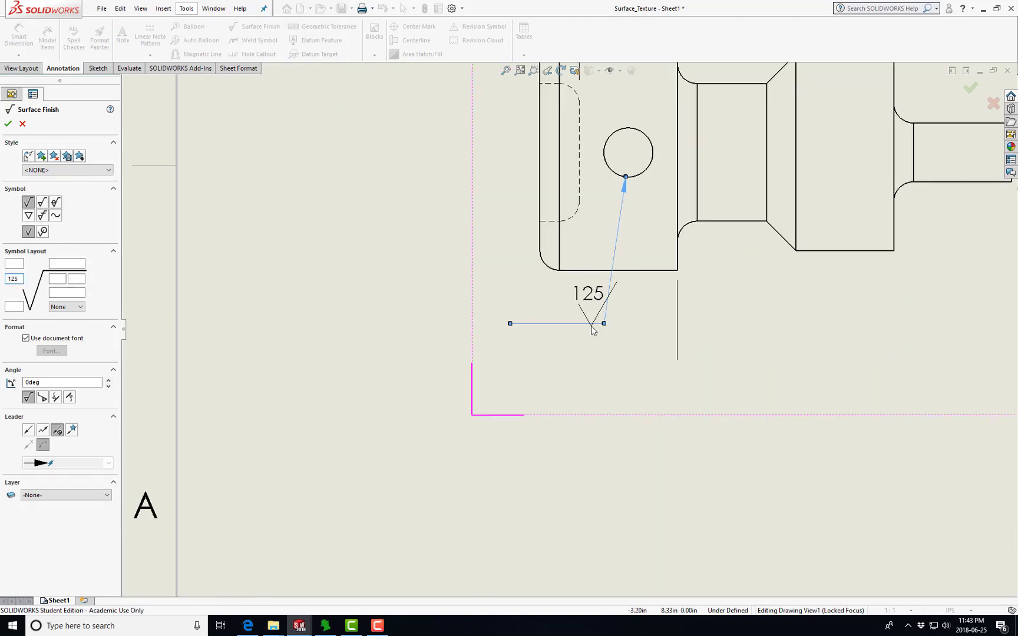
click(546, 323)
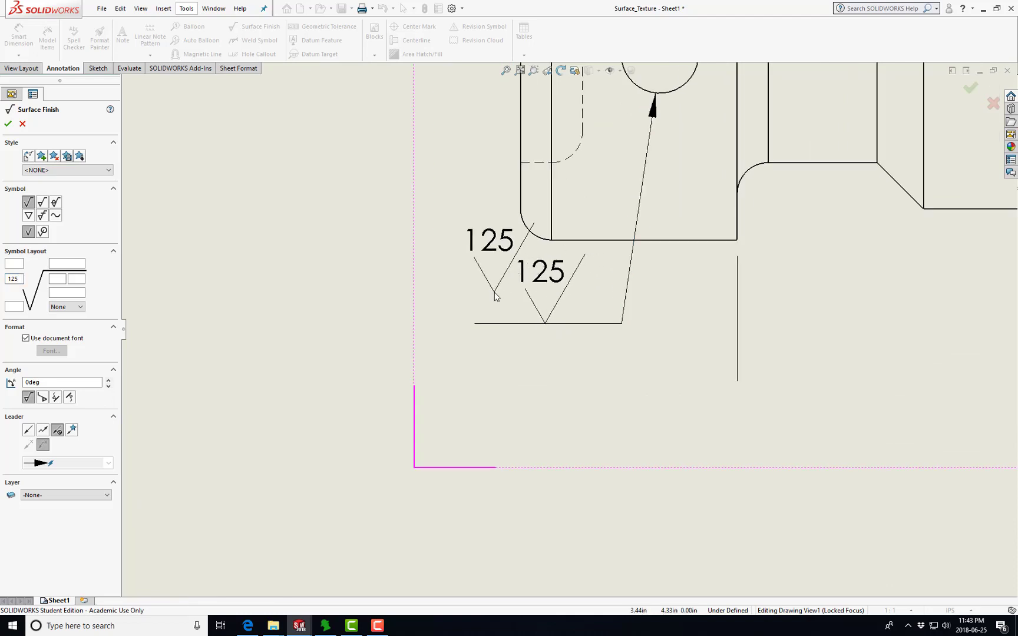
key(Escape)
scroll(567, 329, up, 6)
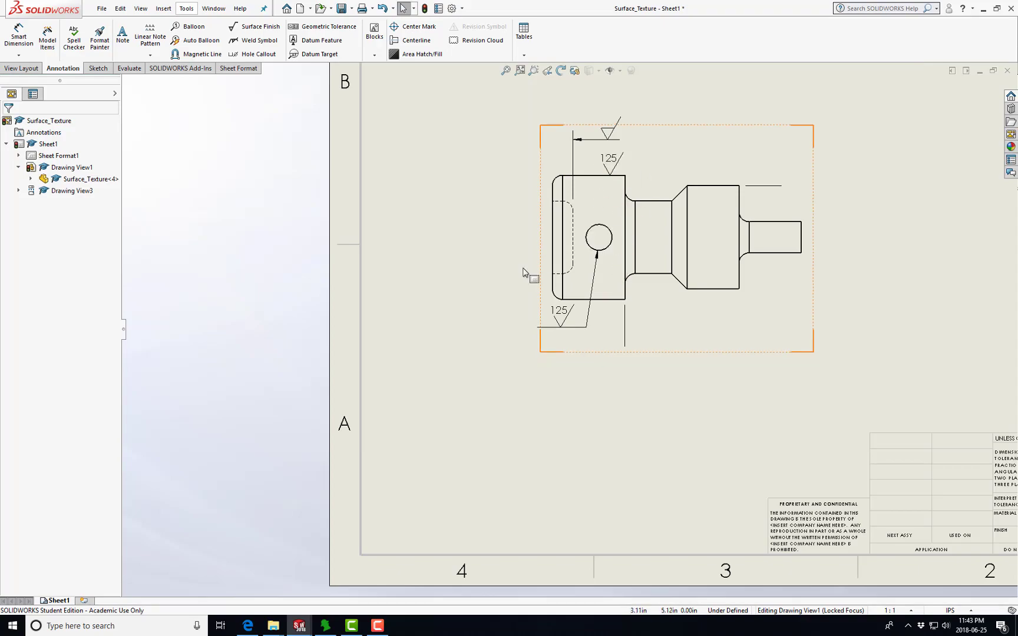
key(alt+Tab)
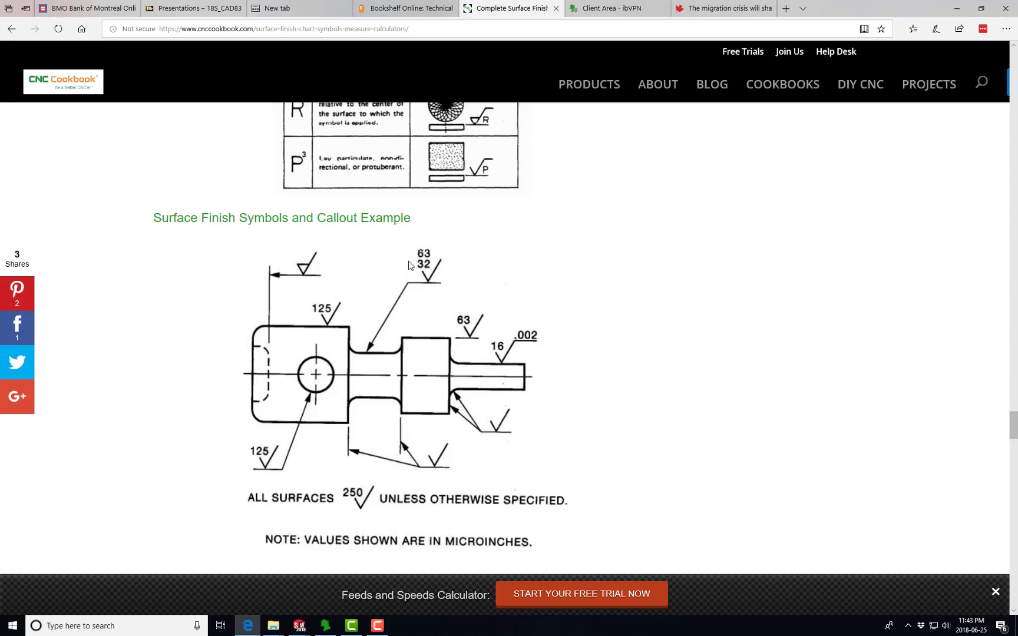
key(alt+Tab)
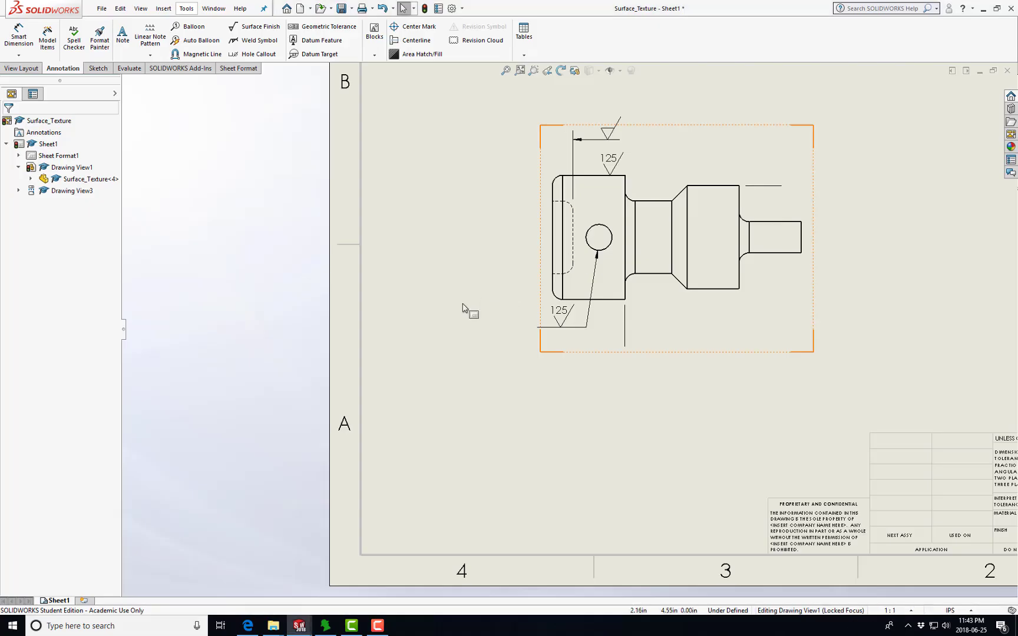
scroll(682, 156, down, 3)
Step: Draw a multi-jog leader from the neck's top edge up to a jog point above it
scroll(626, 176, down, 2)
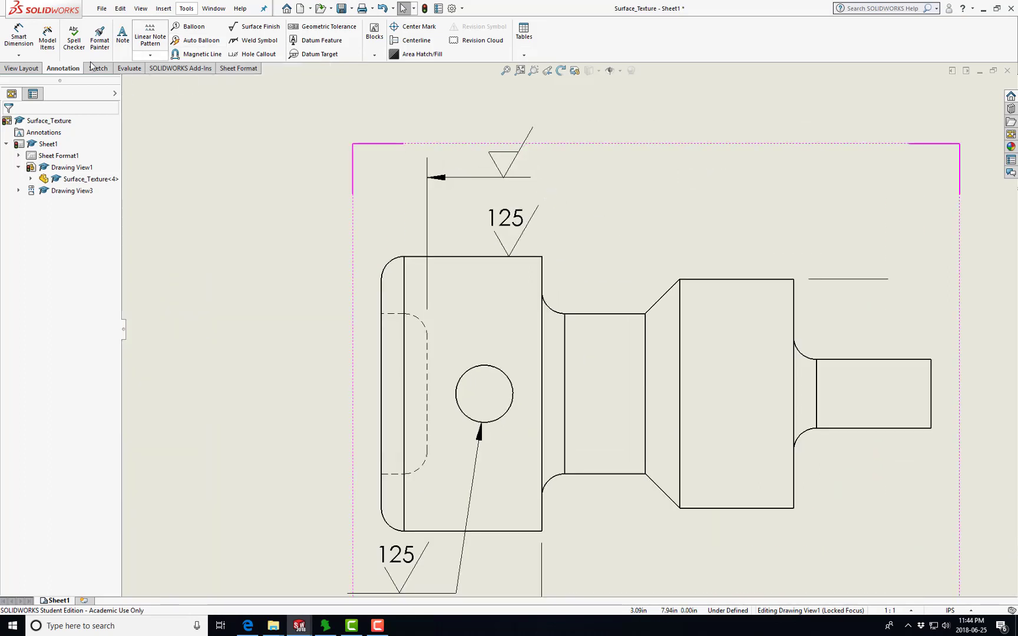
click(163, 9)
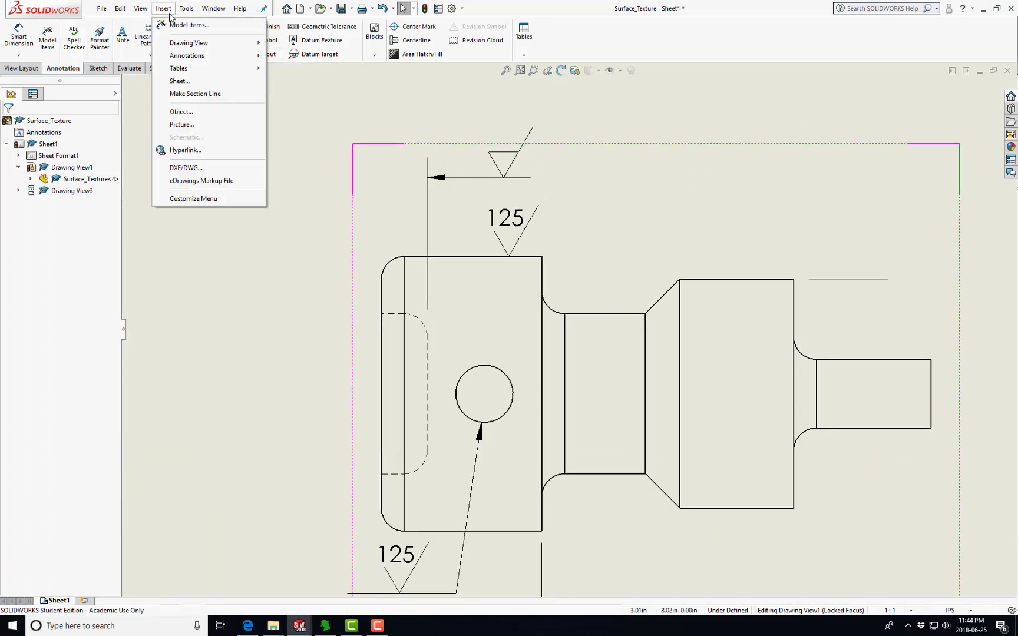
mouse_move(201, 59)
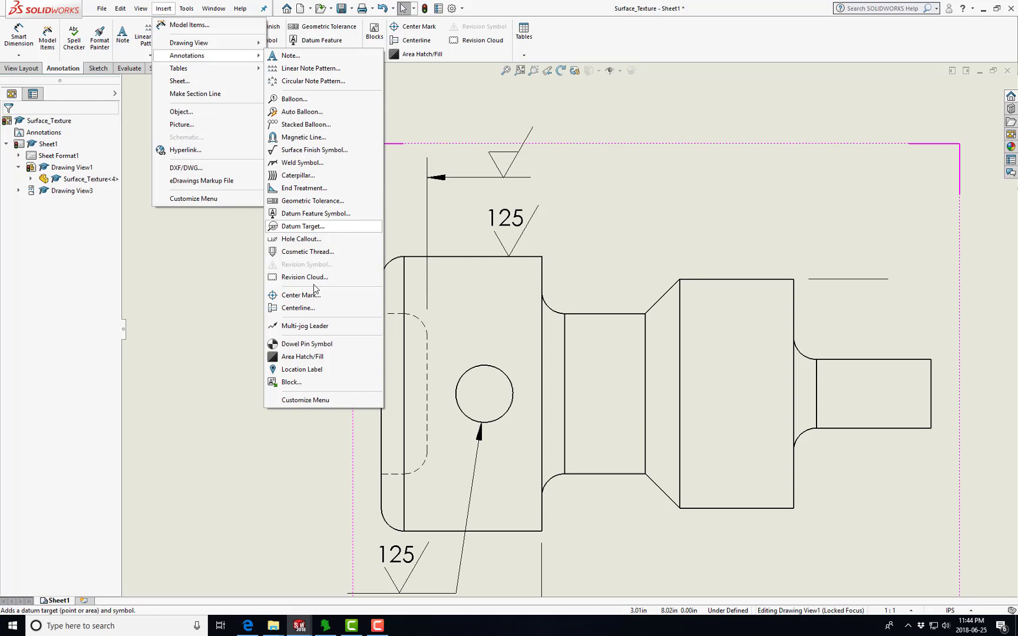
click(324, 328)
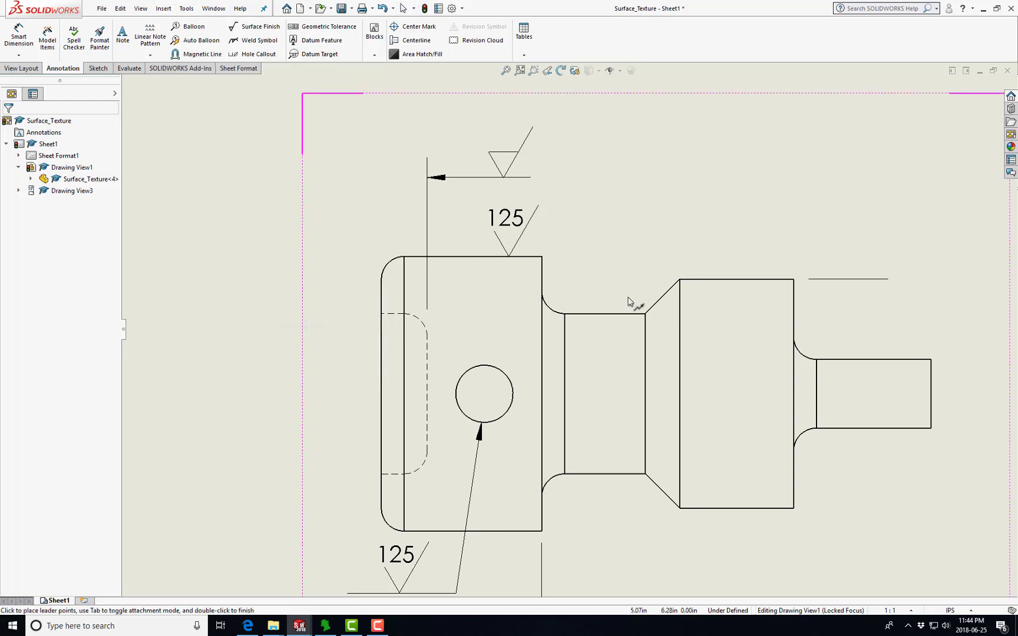
click(600, 313)
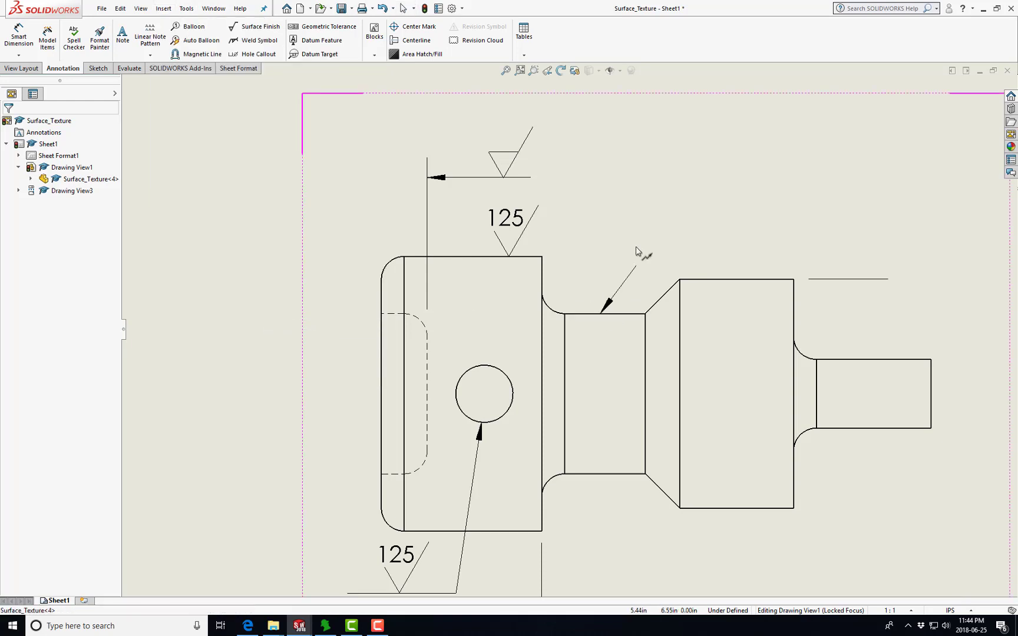
click(656, 199)
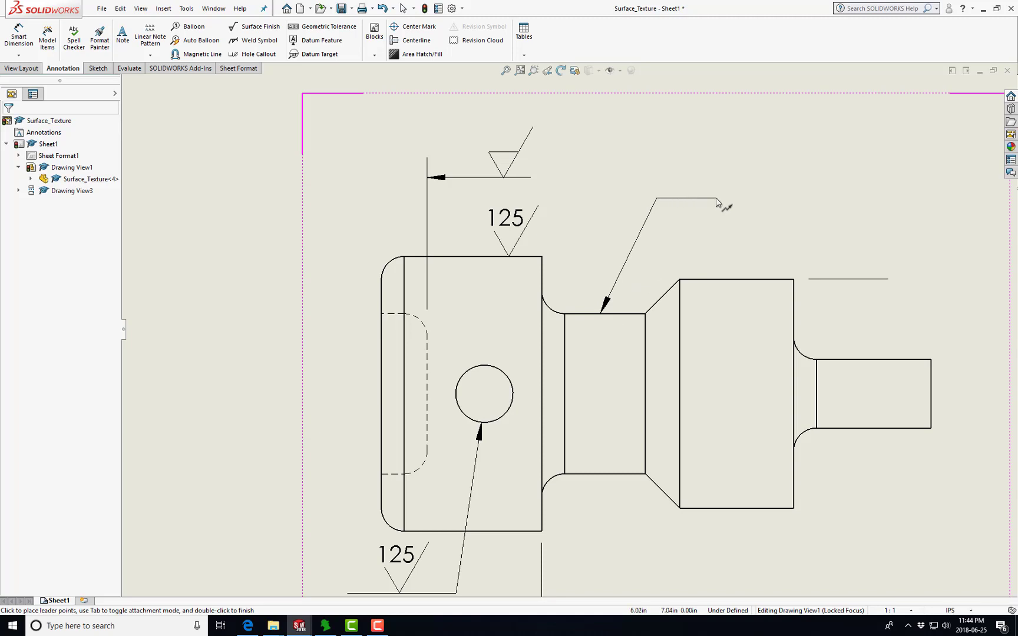
Step: Remove the neck leader's arrowhead so it ends plainly
scroll(717, 202, down, 10)
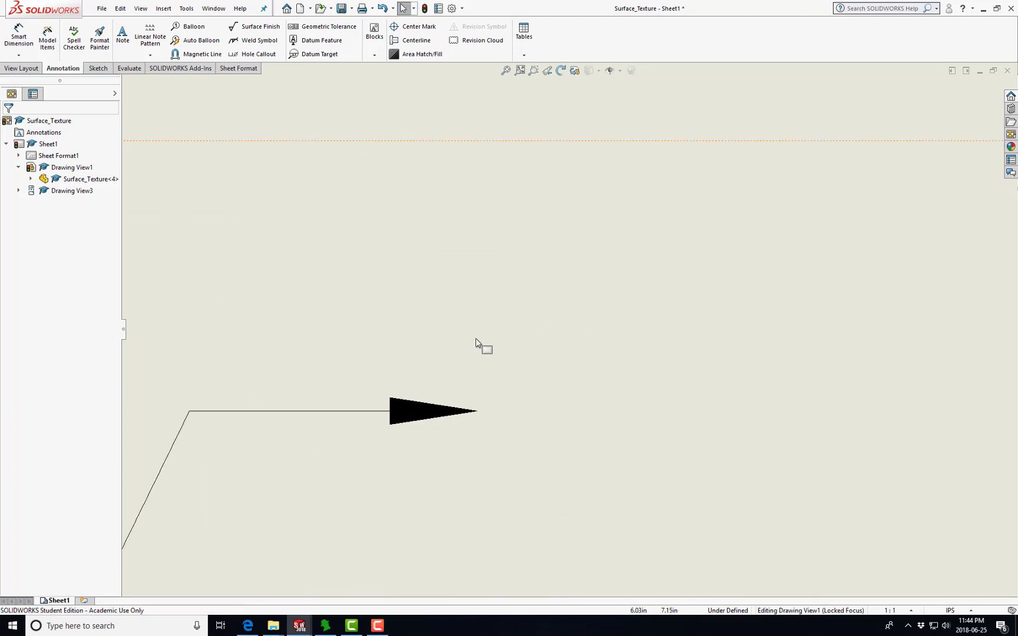
scroll(502, 322, down, 2)
click(595, 302)
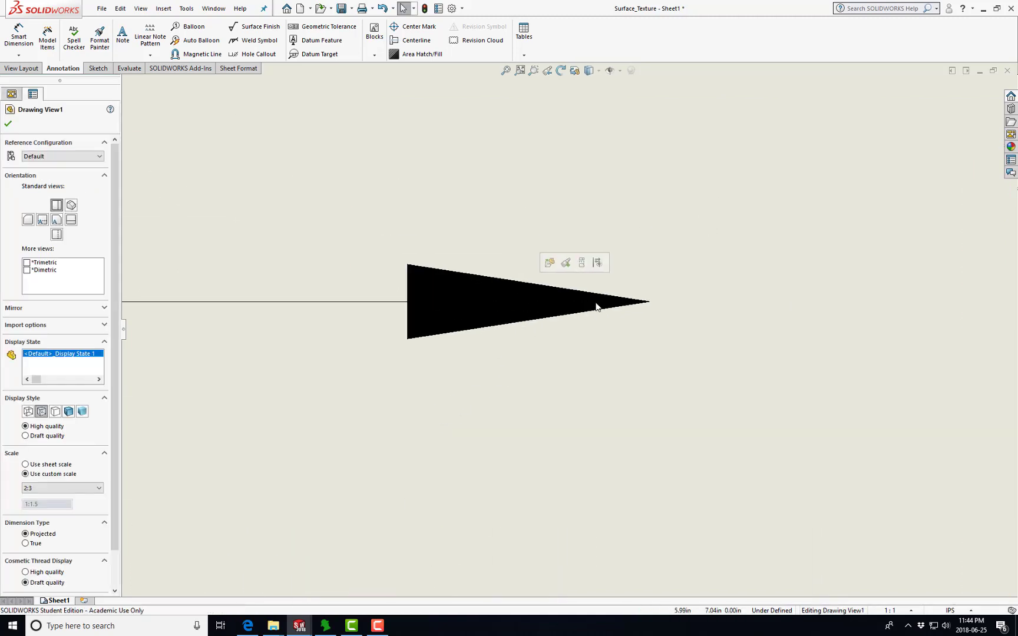
right_click(597, 304)
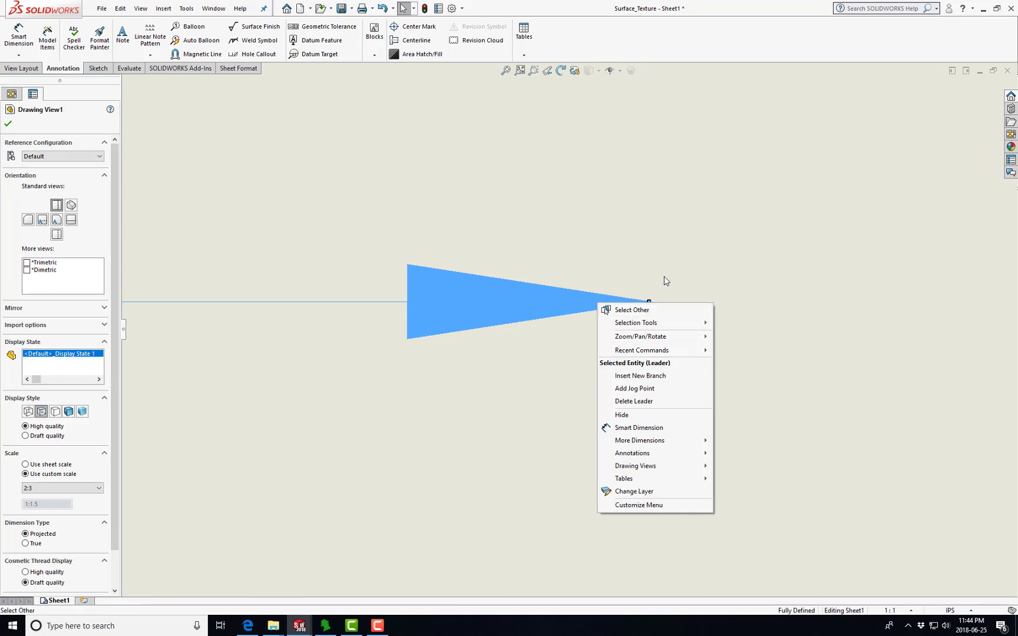
click(635, 297)
right_click(643, 304)
key(Escape)
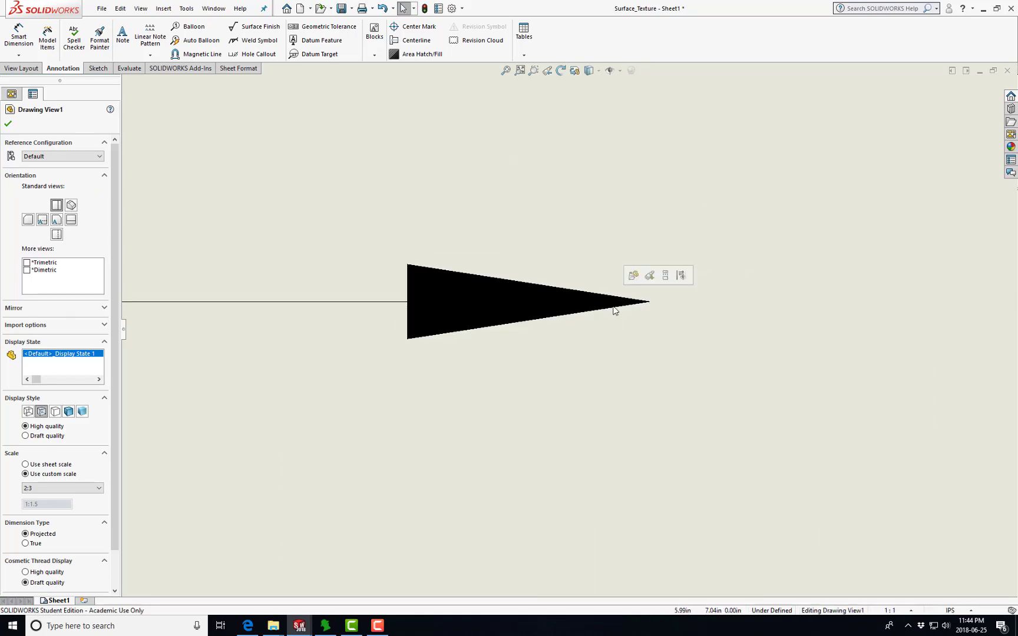
click(520, 302)
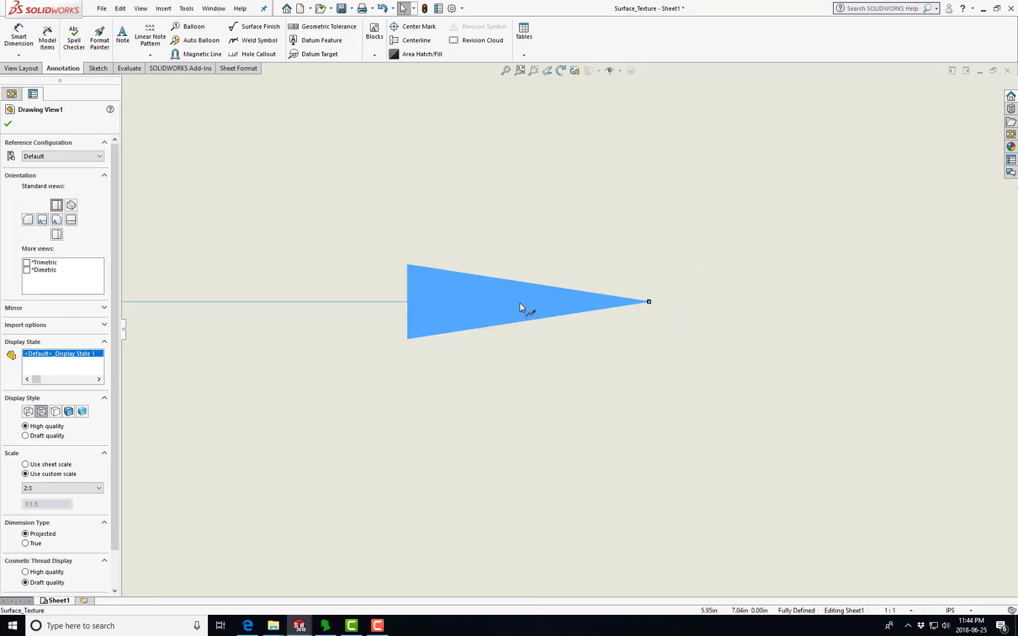
click(649, 303)
click(655, 414)
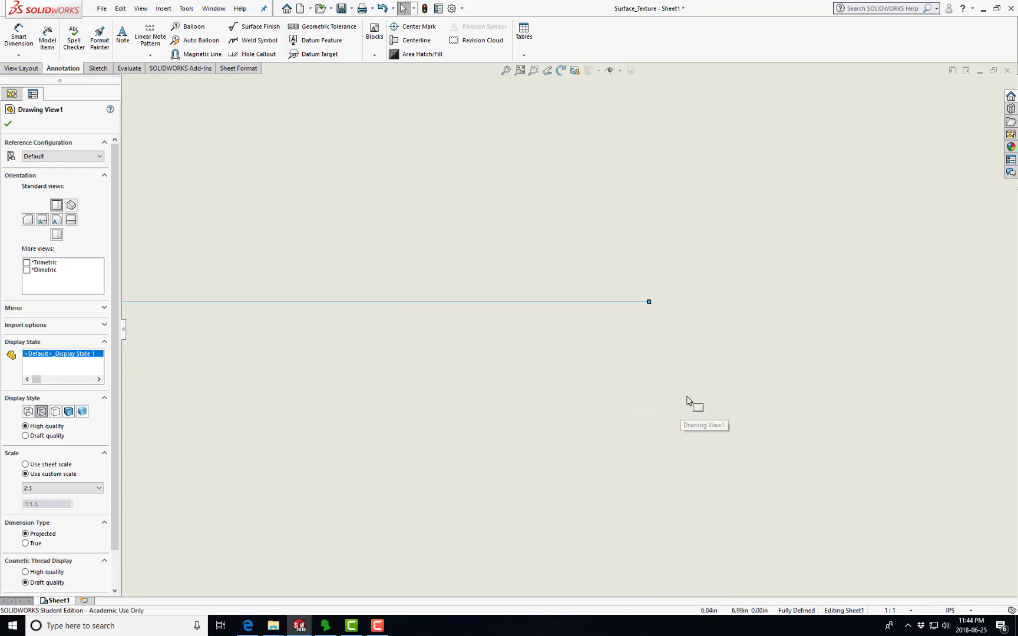
key(f)
scroll(618, 321, up, 5)
scroll(343, 250, up, 6)
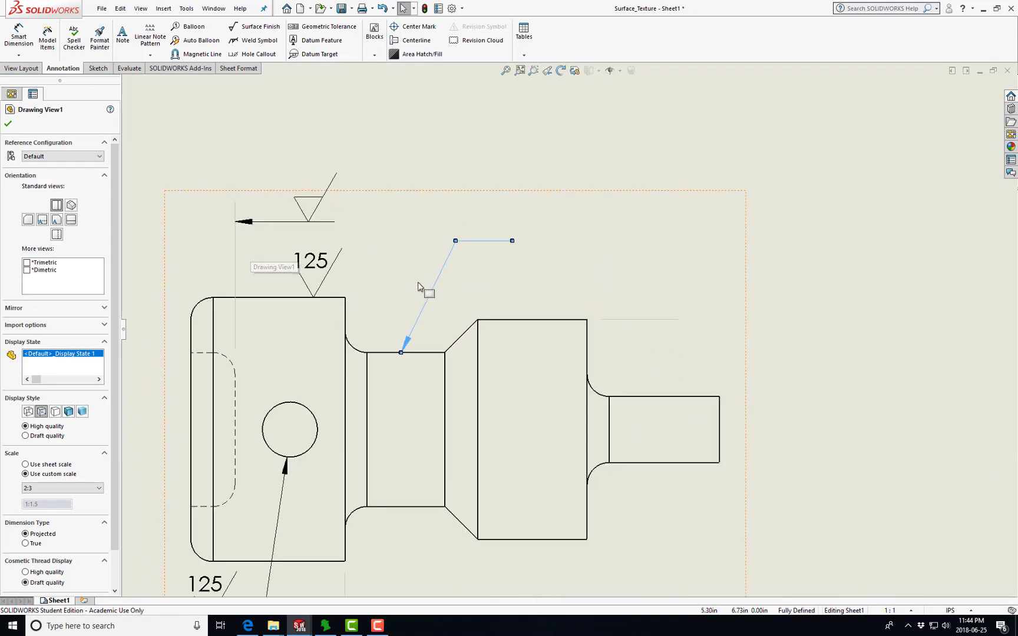
Step: Attach a 63 over 32 finish symbol to the neck leader's landing, checking the example before and after
key(alt+Tab)
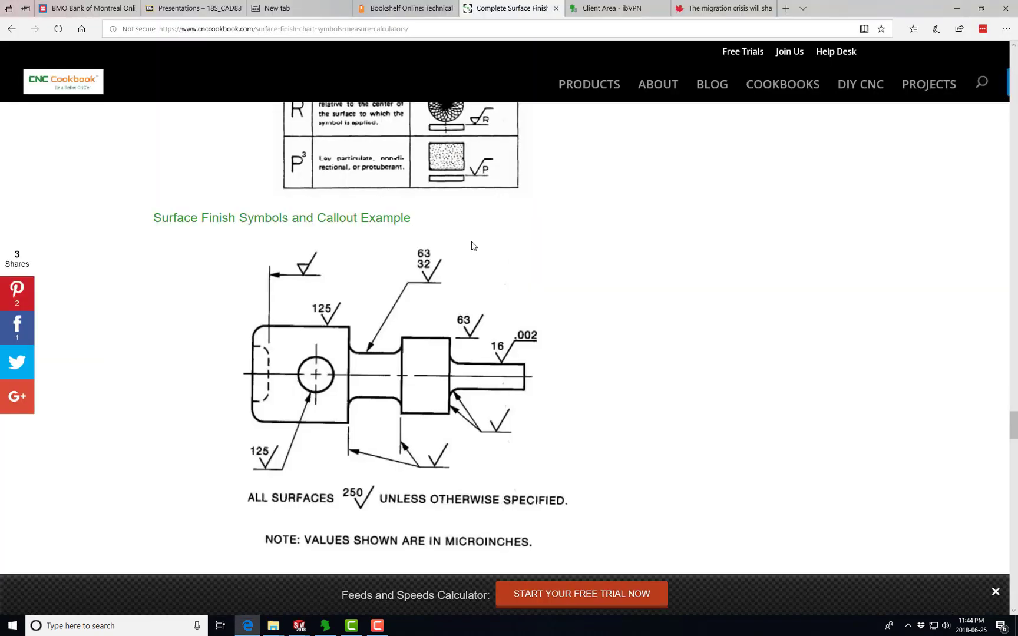
key(alt+Tab)
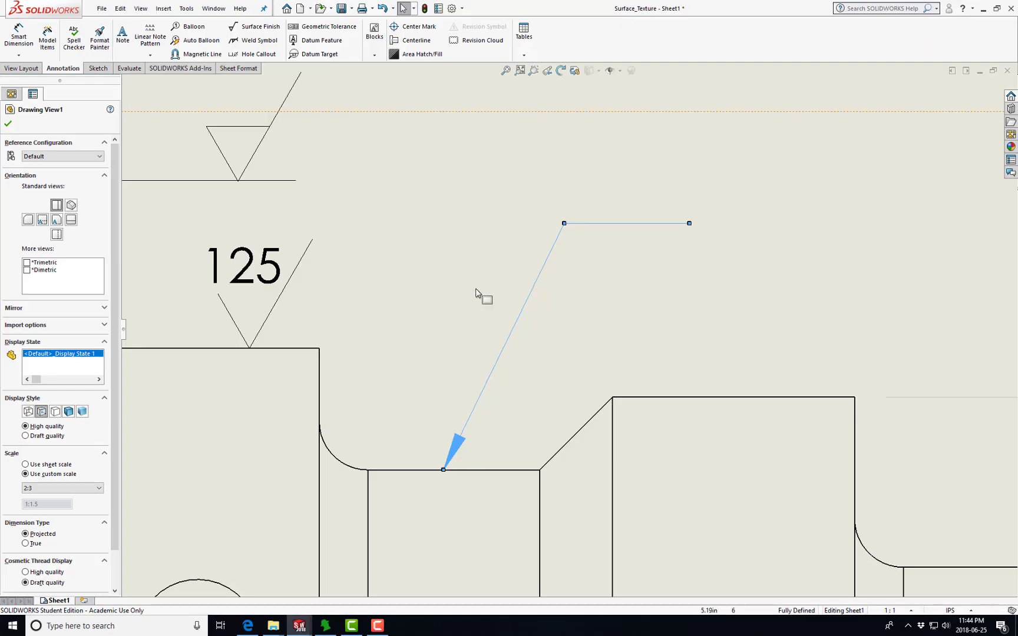
click(258, 27)
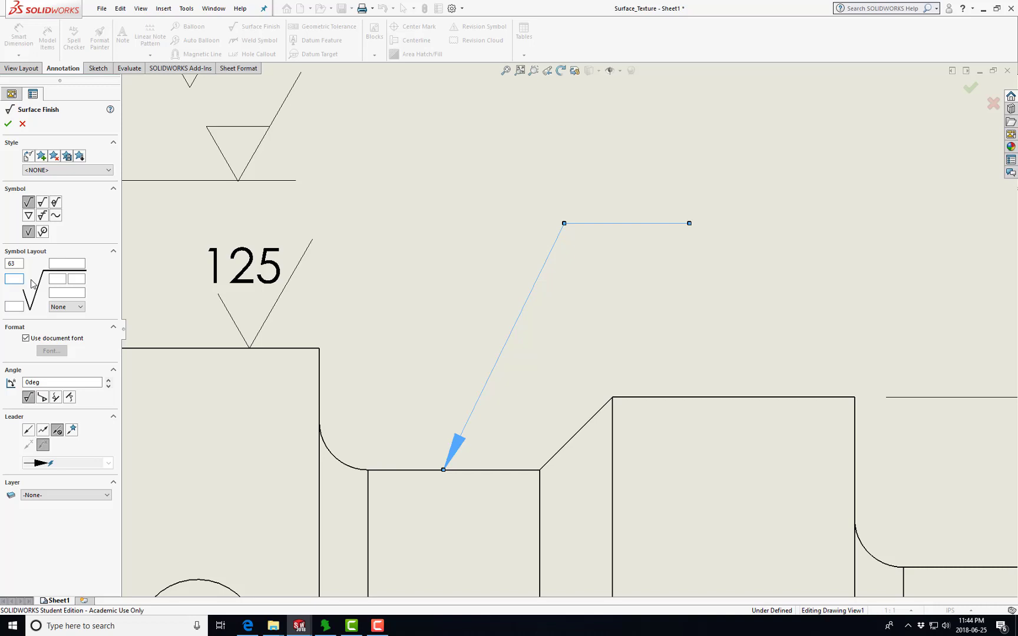
text(32)
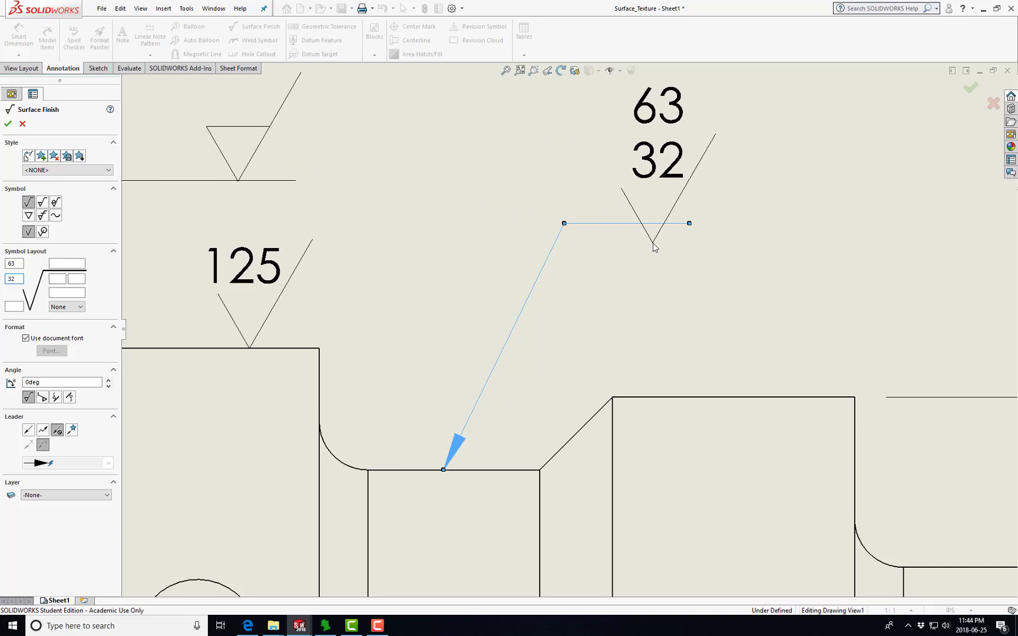
scroll(654, 247, down, 2)
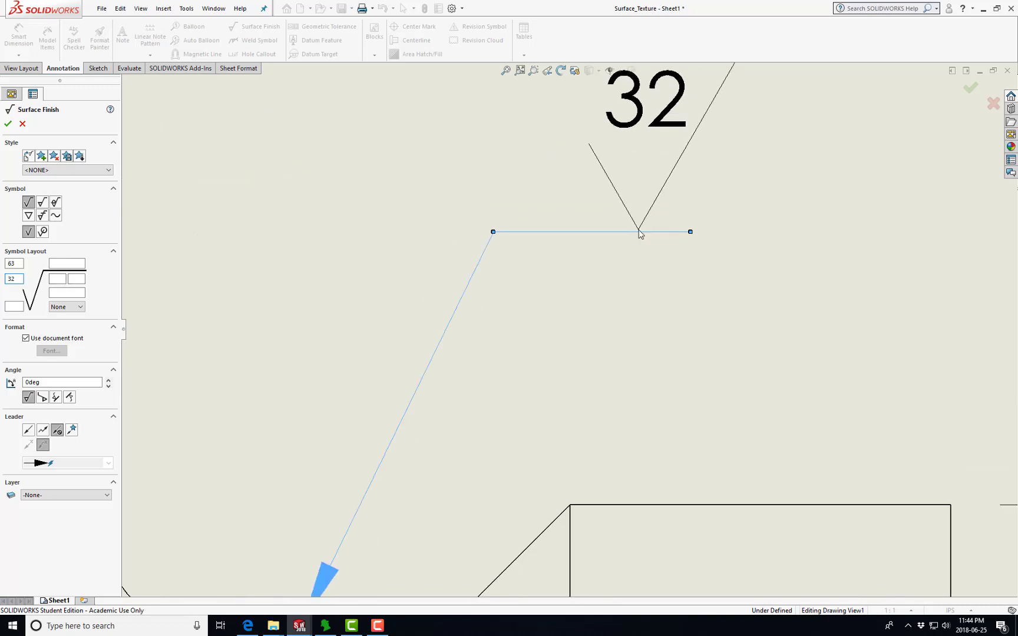
click(640, 232)
scroll(659, 238, up, 3)
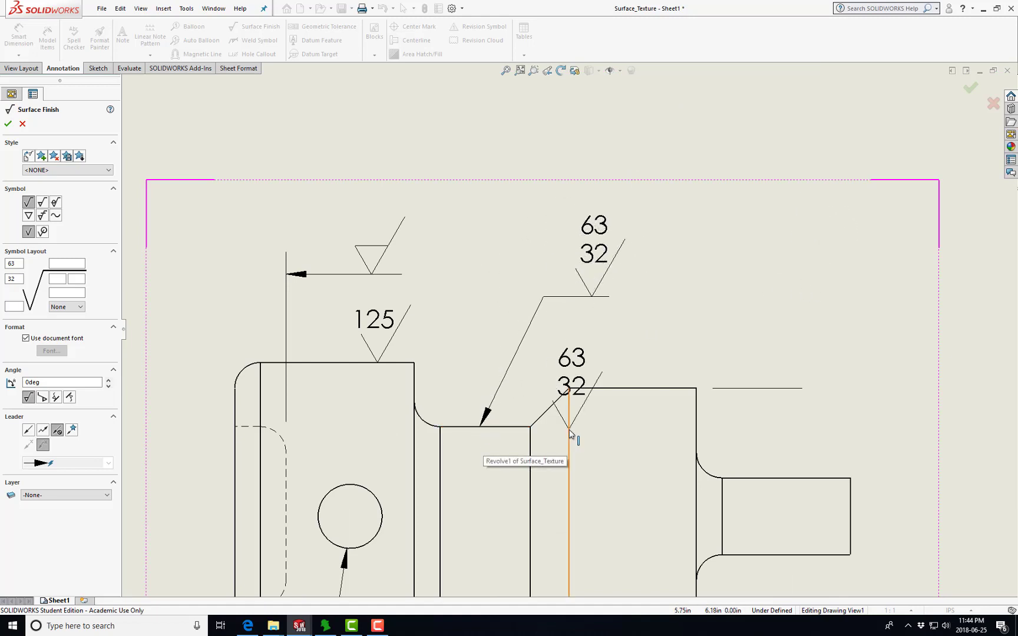
key(Escape)
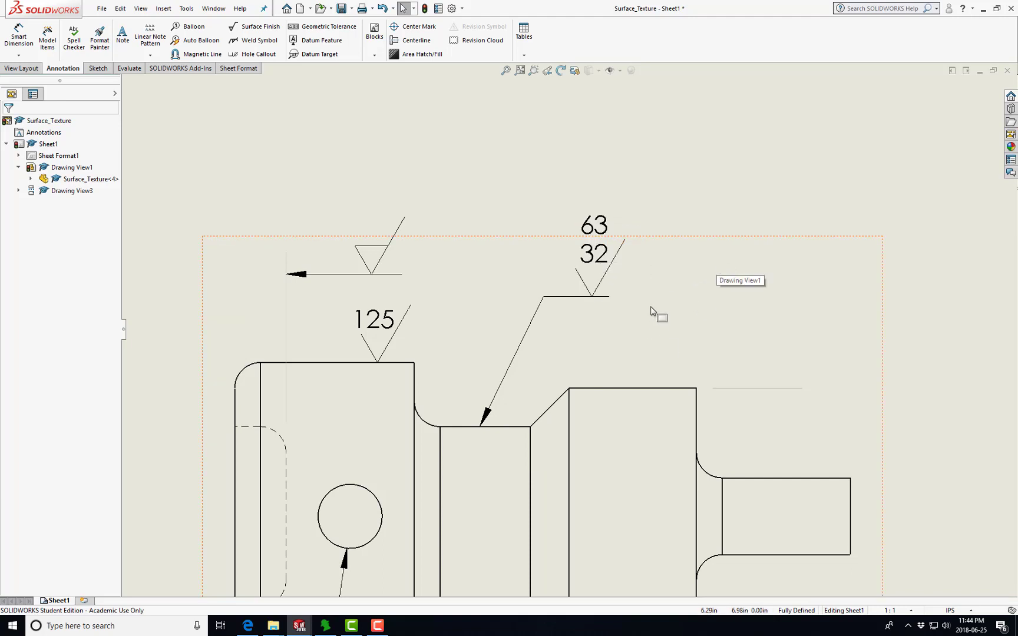
key(alt+Tab)
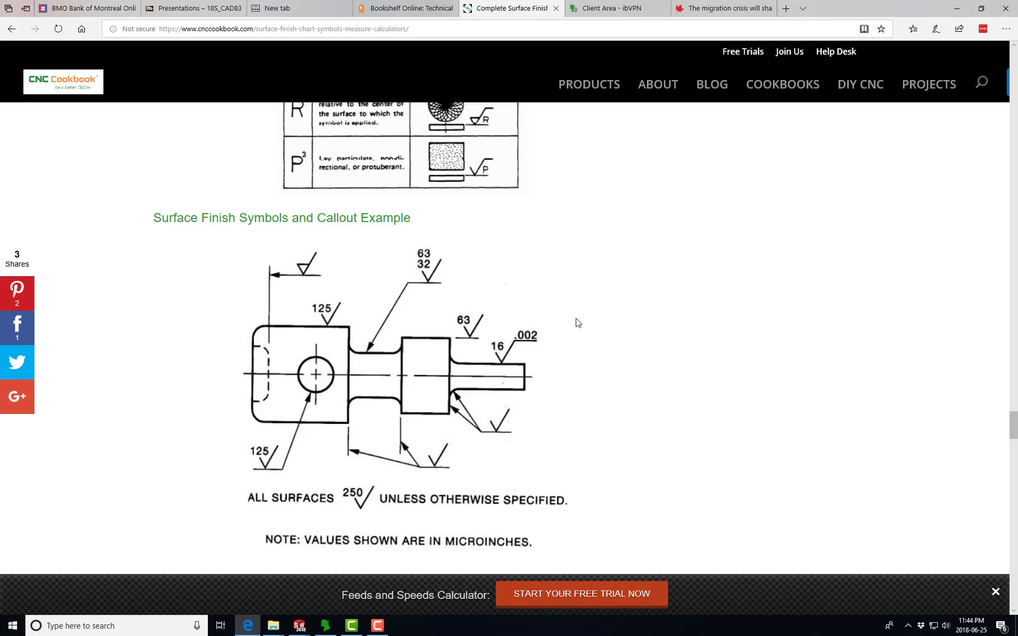
Step: Place a 63 roughness finish symbol on the short line above the largest-diameter section
key(alt+Tab)
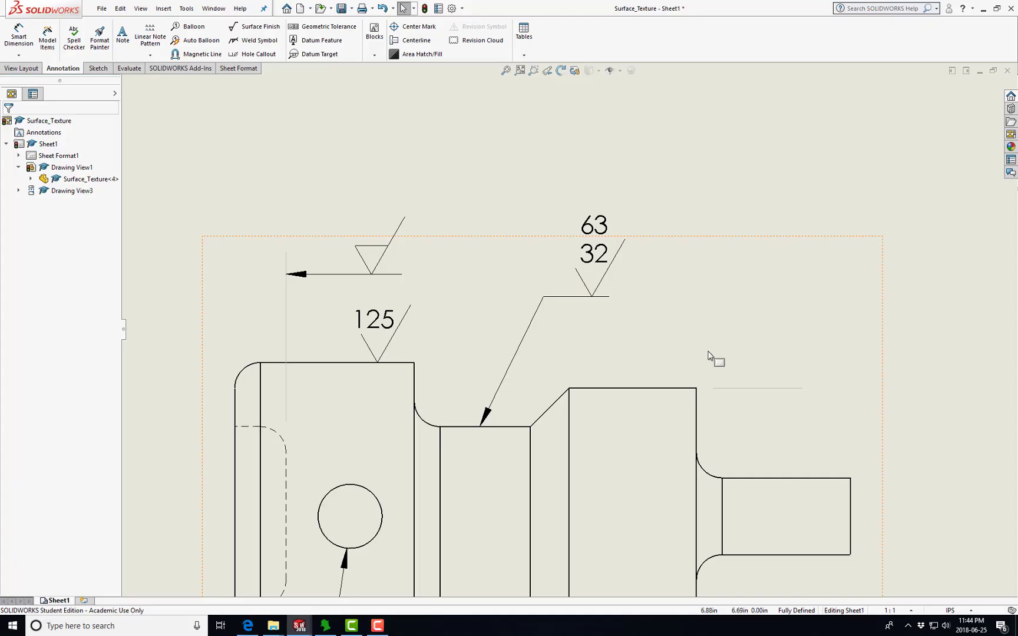
click(743, 389)
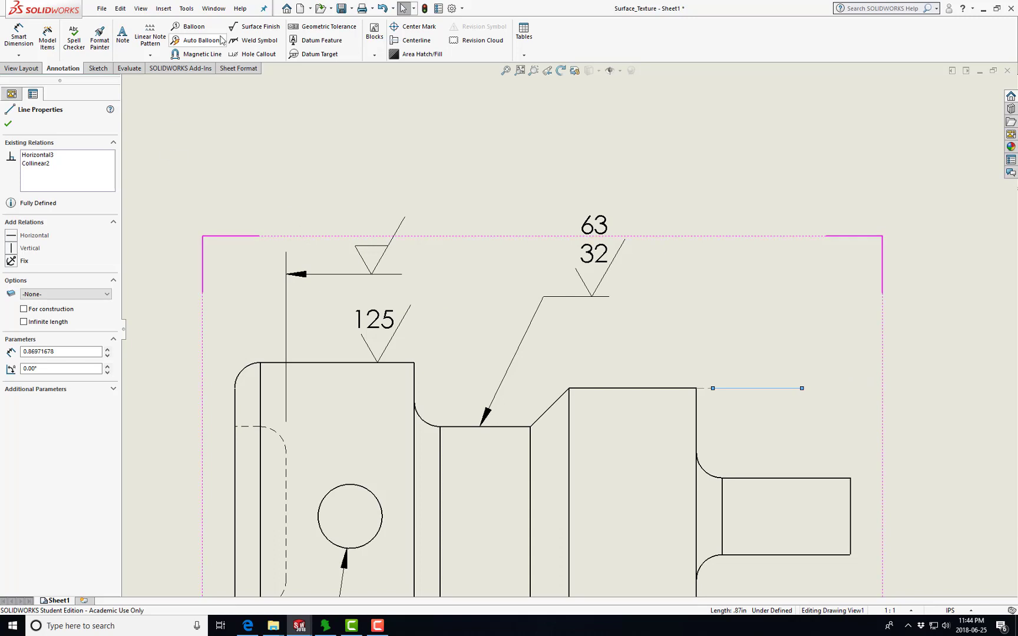
click(256, 26)
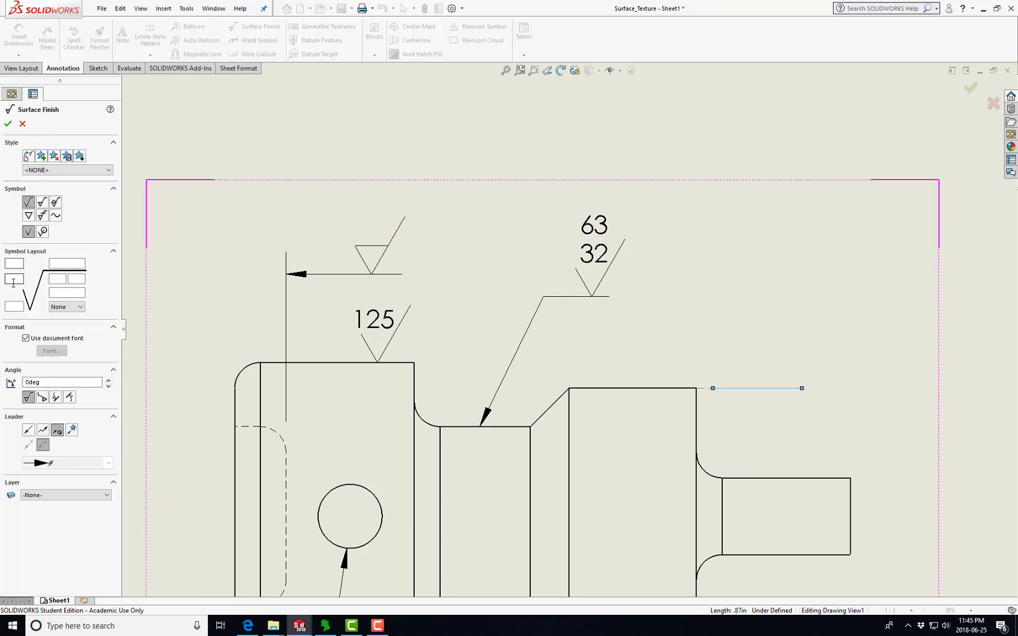
click(13, 278)
text(63)
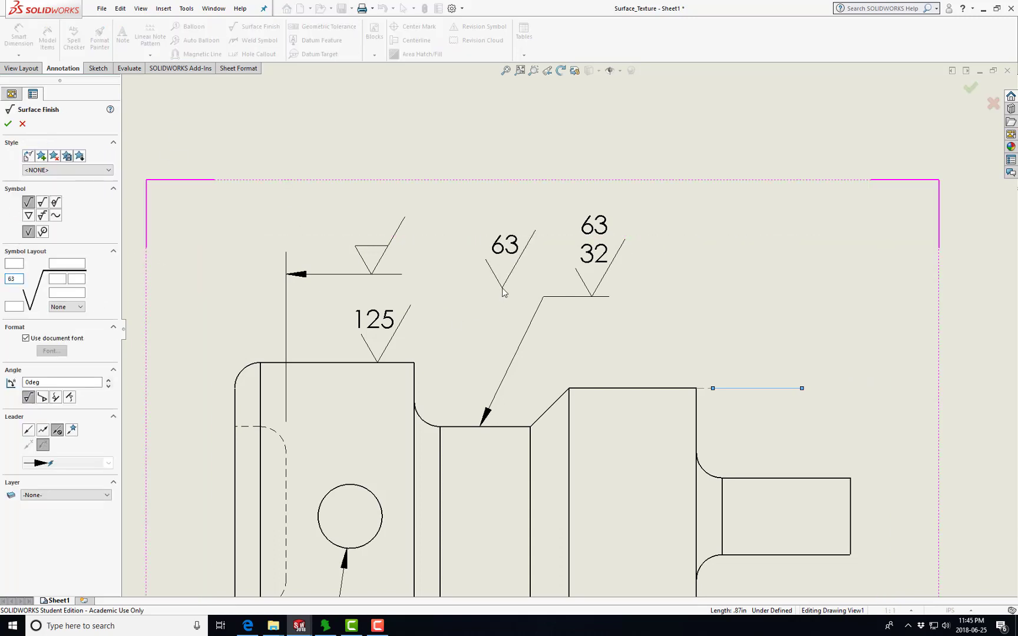
click(785, 390)
key(Escape)
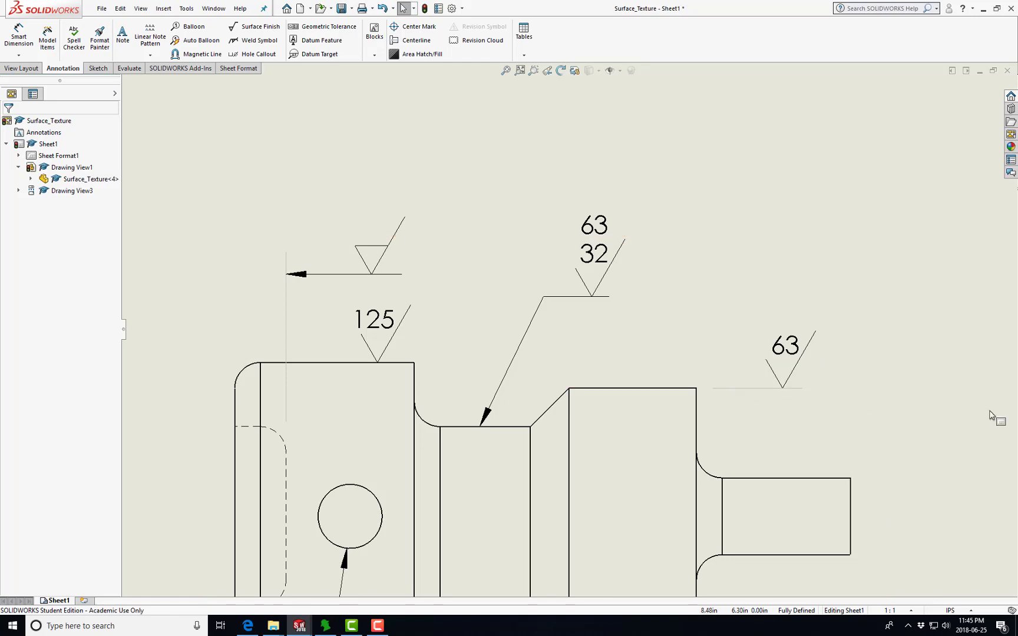
scroll(785, 439, up, 3)
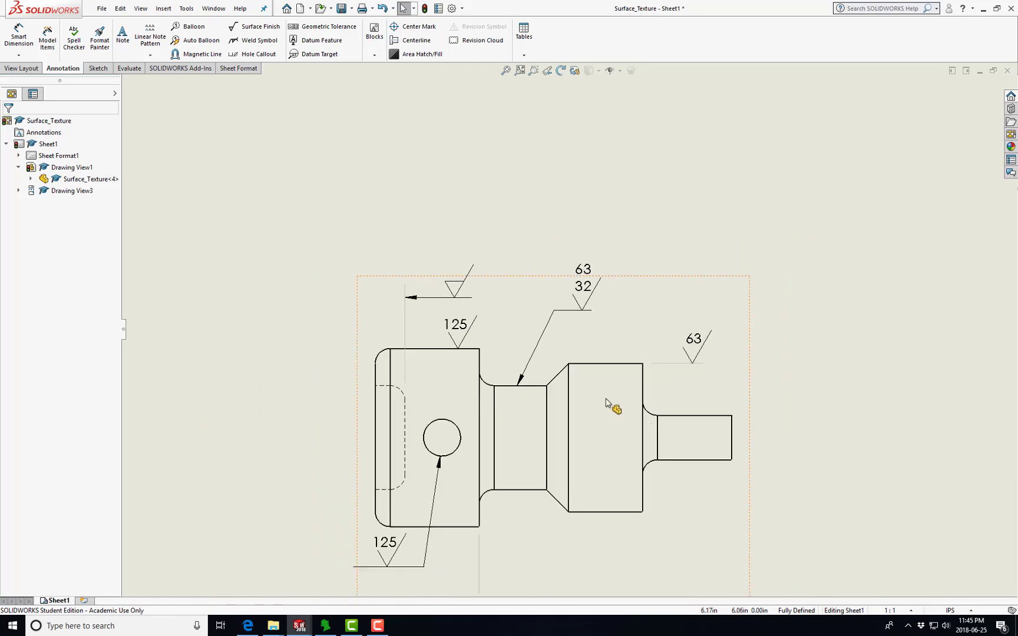
Step: Compare with the callout example, then add a 16 finish symbol with .002 above the small end
key(alt+Tab)
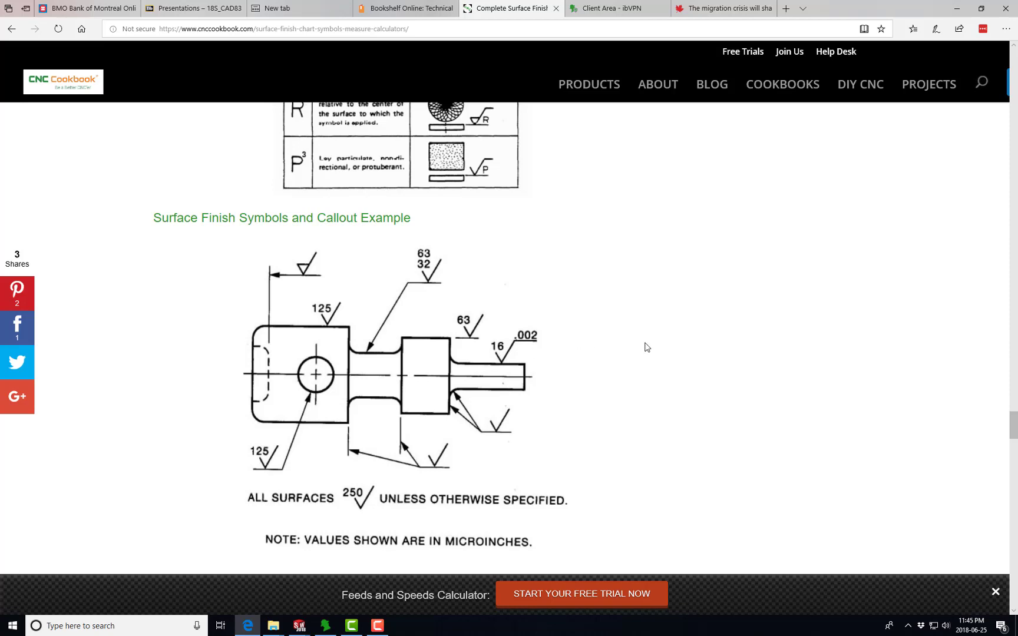
key(alt+Tab)
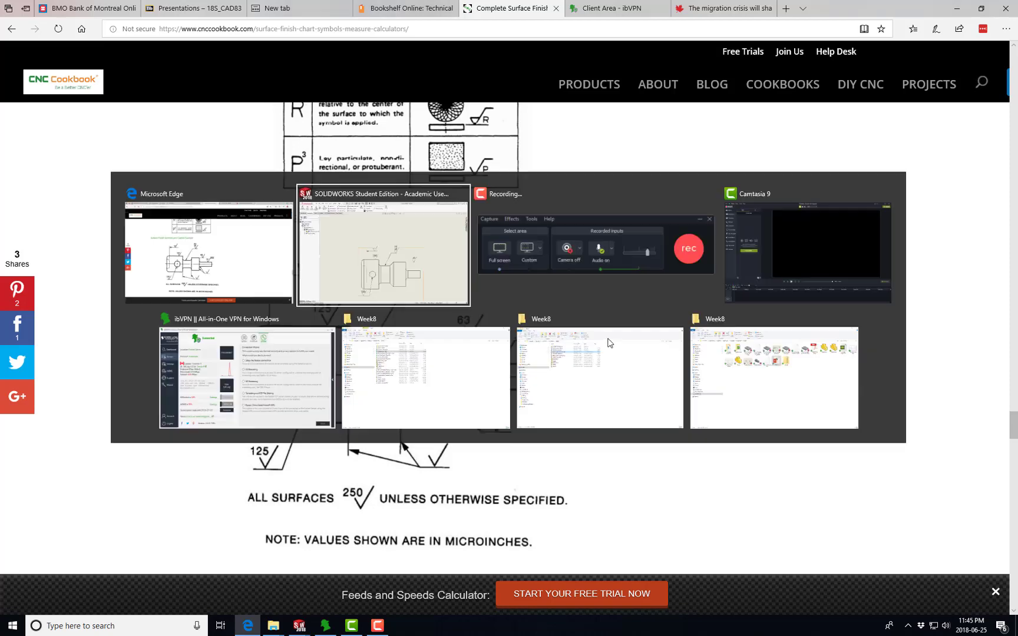
click(254, 27)
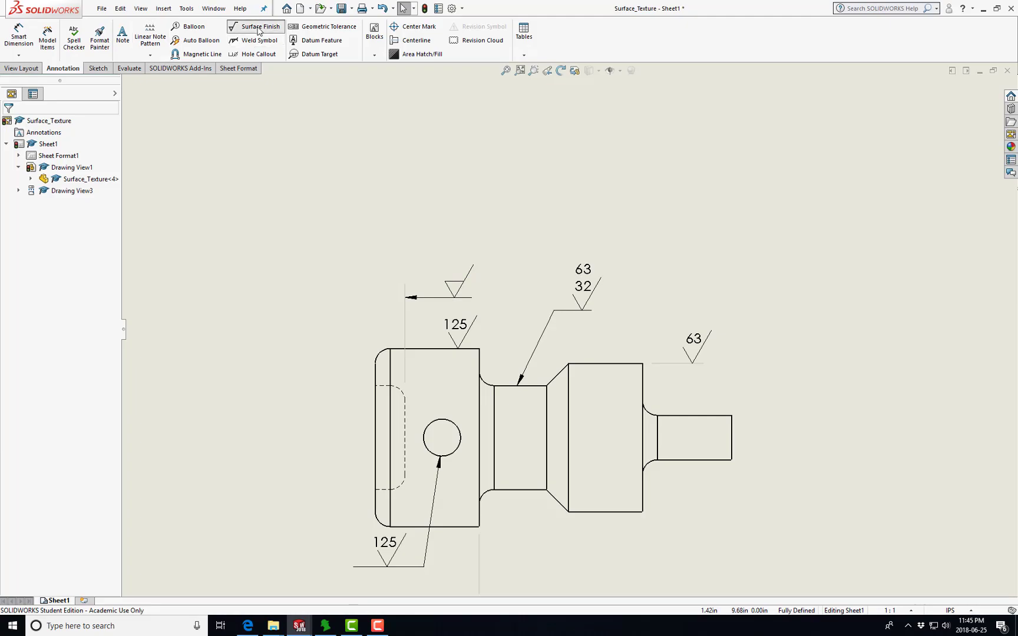
key(alt+Tab)
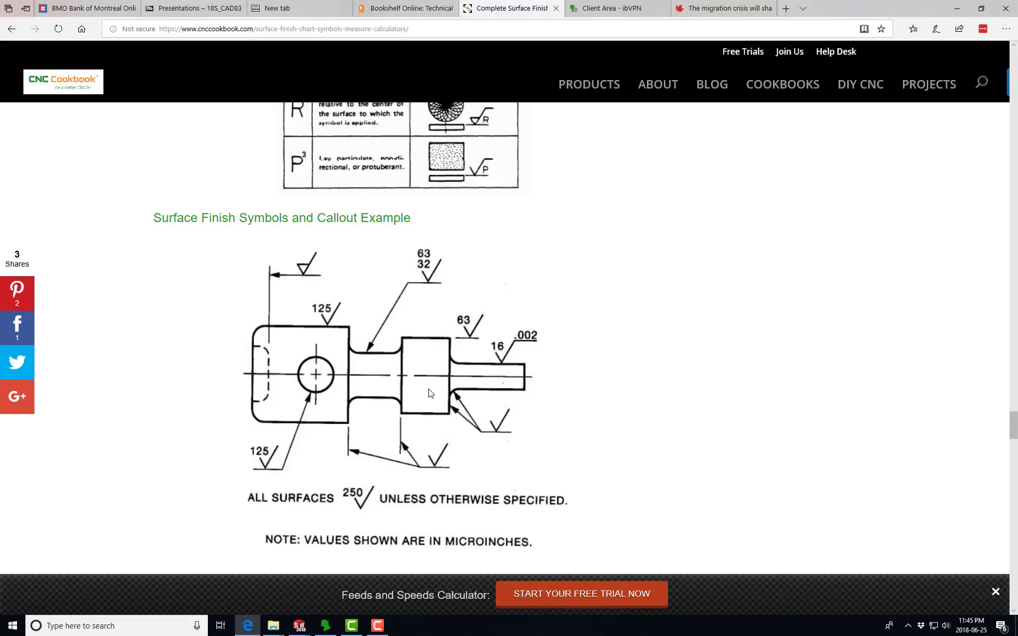
key(alt+Tab)
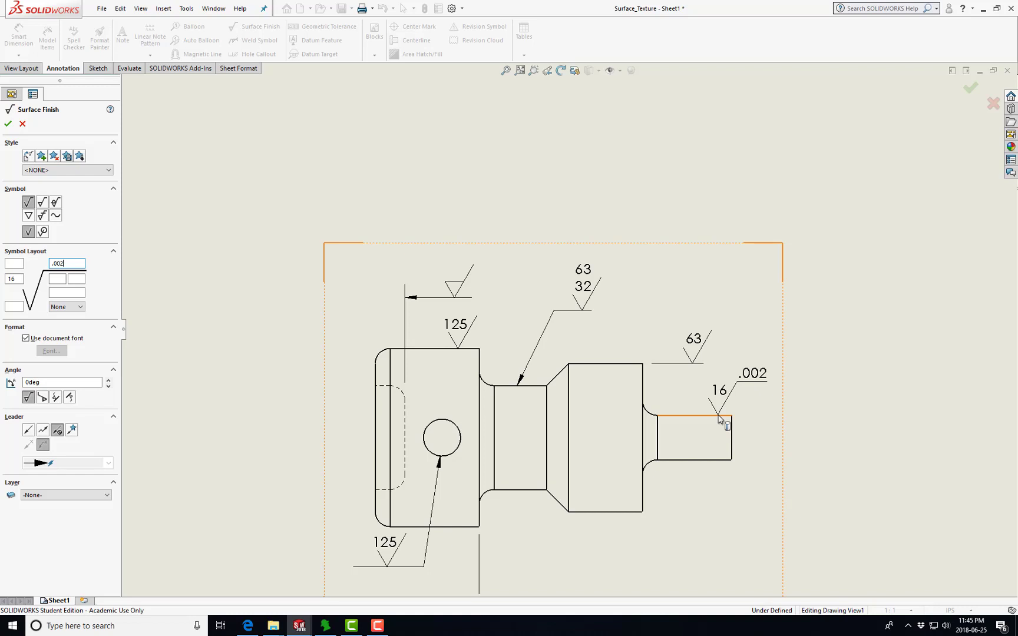
click(718, 419)
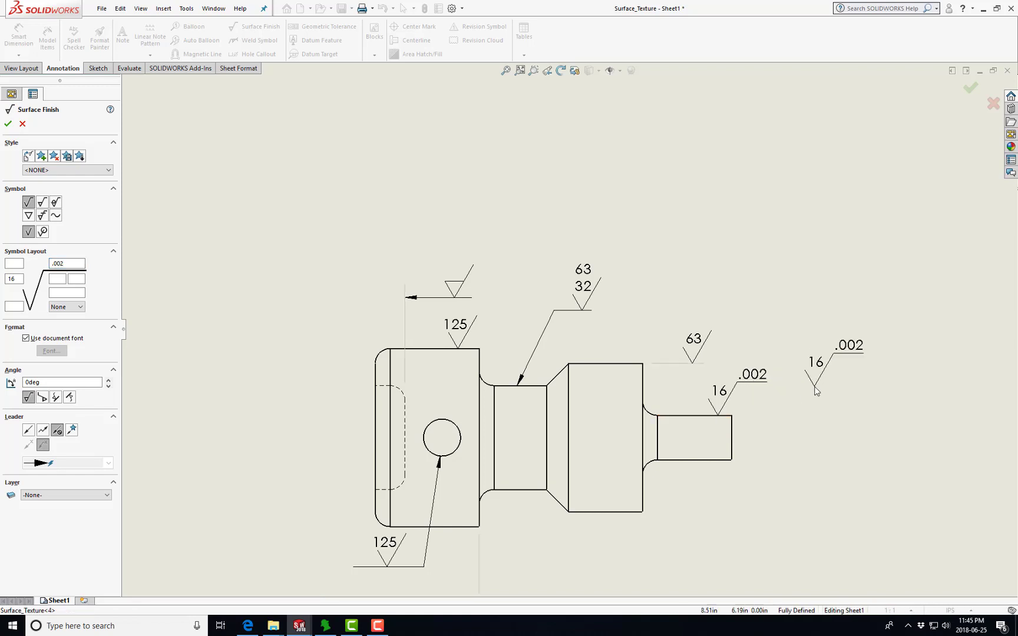
key(Escape)
key(alt+Tab)
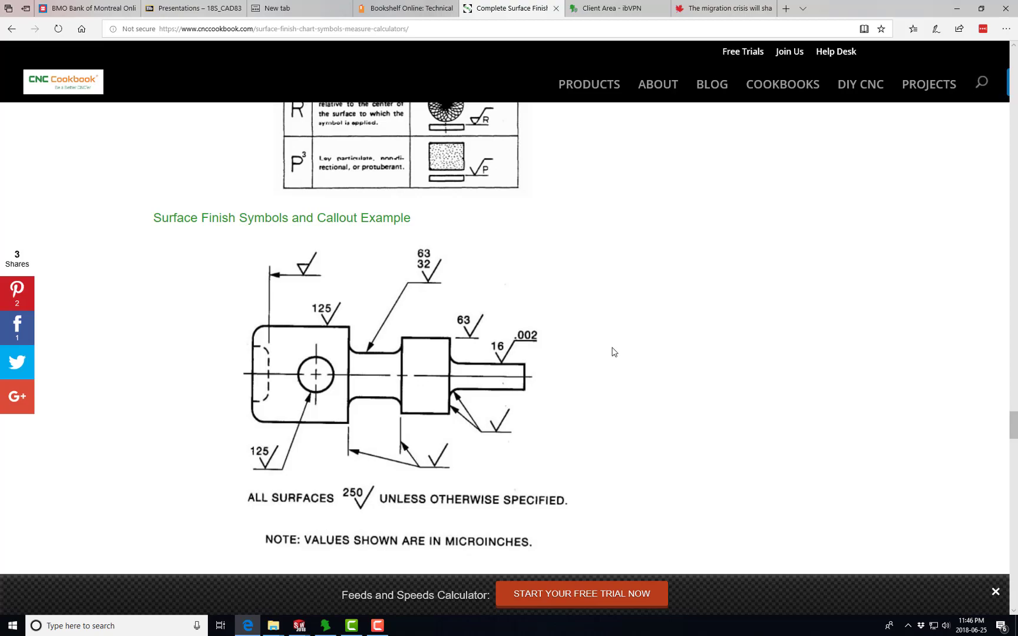
key(alt+Tab)
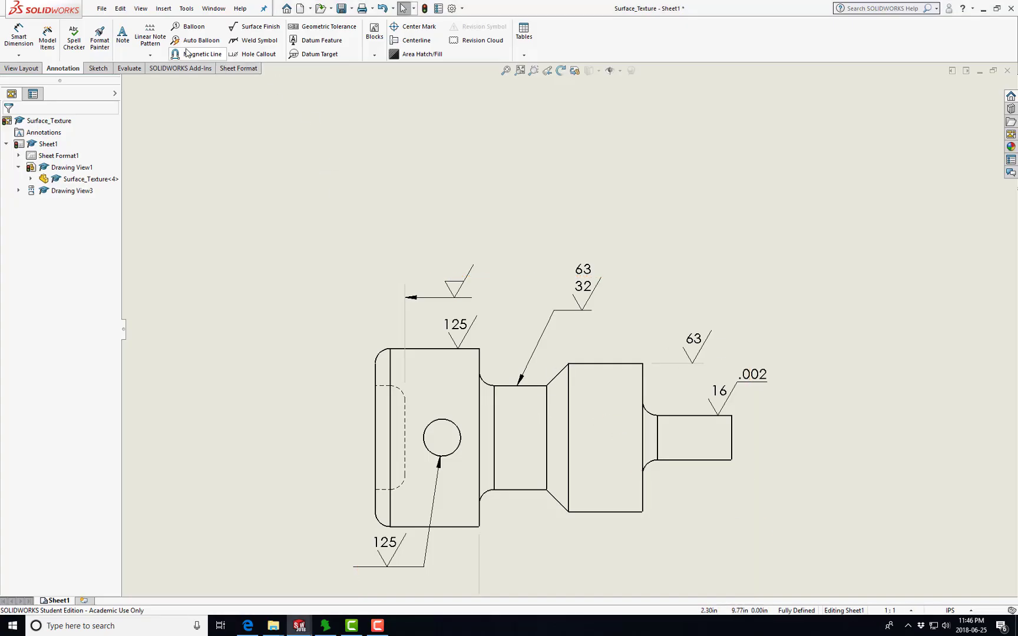
Step: Draw a multi-jog leader from the fillet under the small end, bending down to a horizontal tail
click(163, 8)
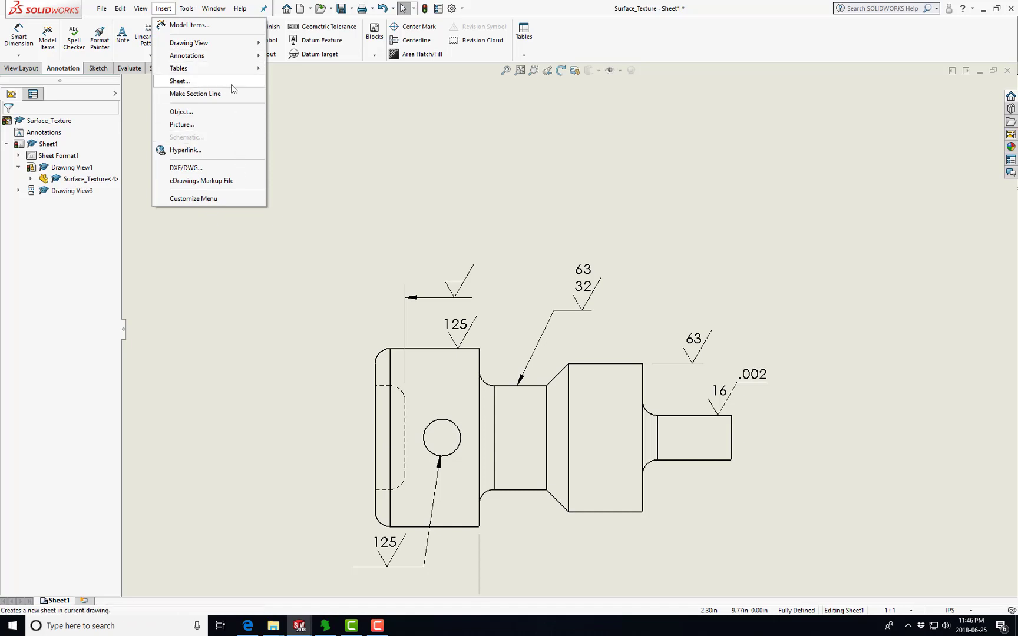
mouse_move(233, 55)
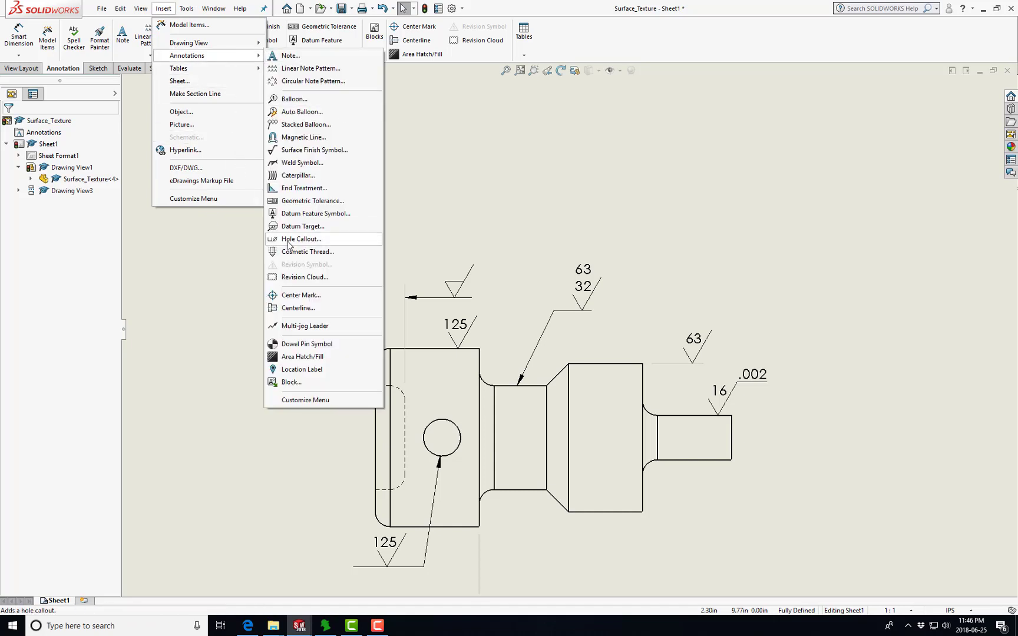
click(304, 326)
scroll(652, 466, down, 5)
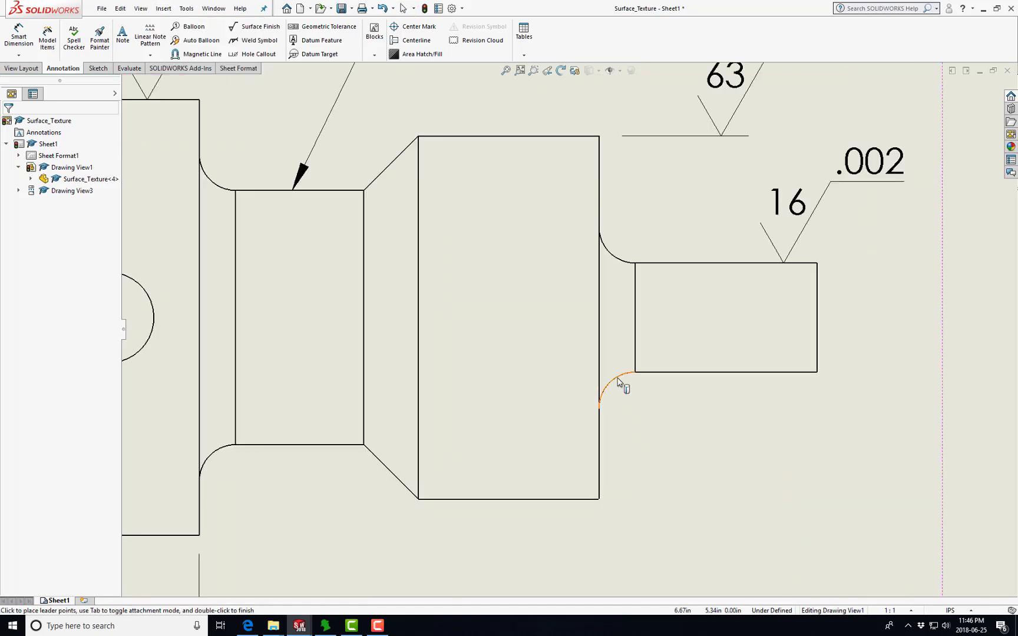
click(619, 382)
click(681, 503)
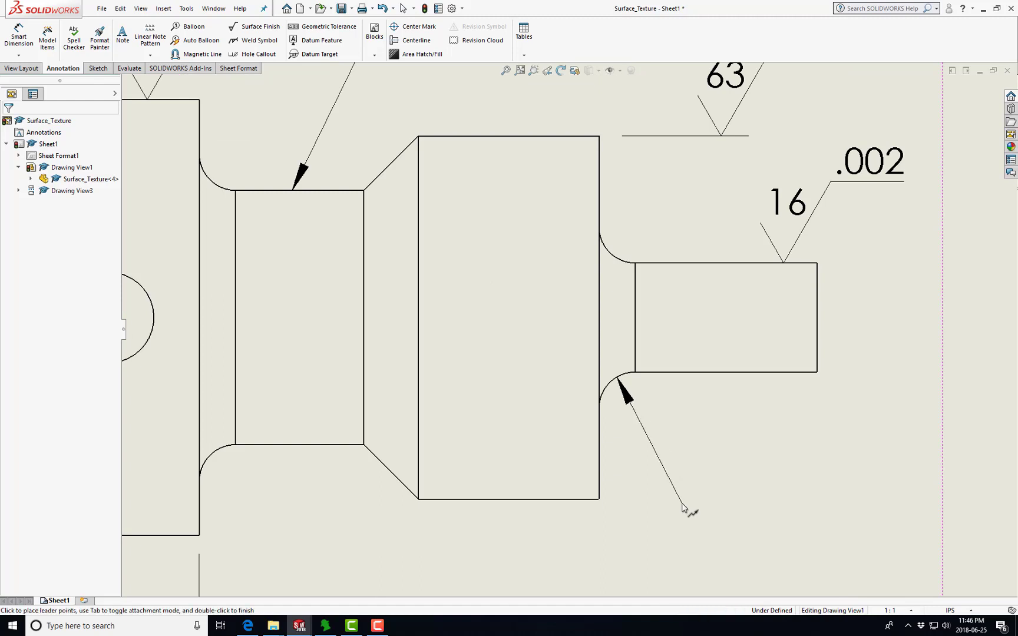
double_click(821, 503)
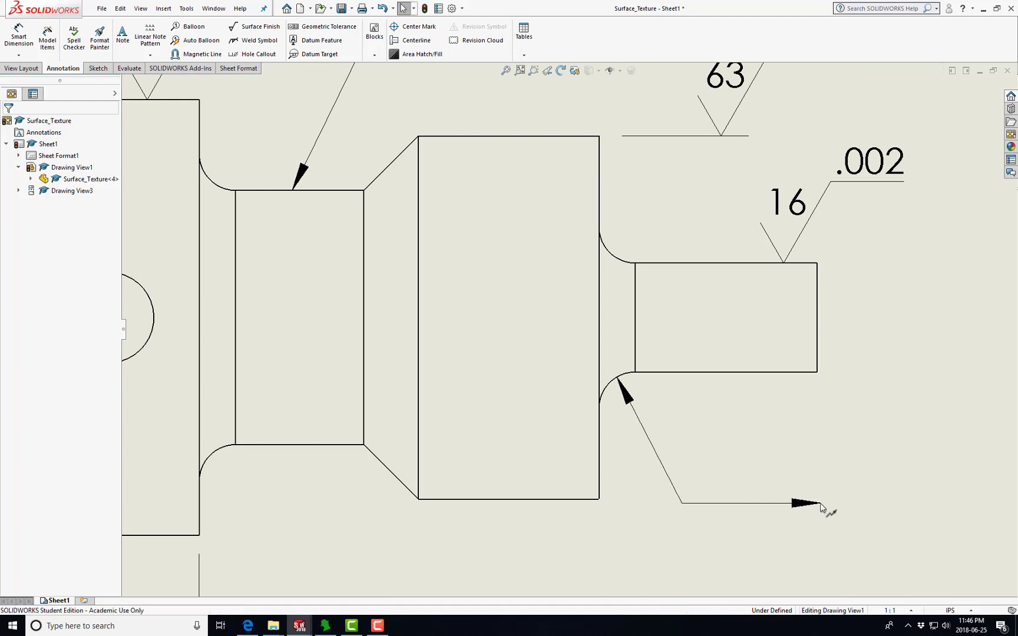
Step: Set the leader tail's arrow style to none and fit the sheet in view
click(810, 503)
scroll(807, 506, up, 5)
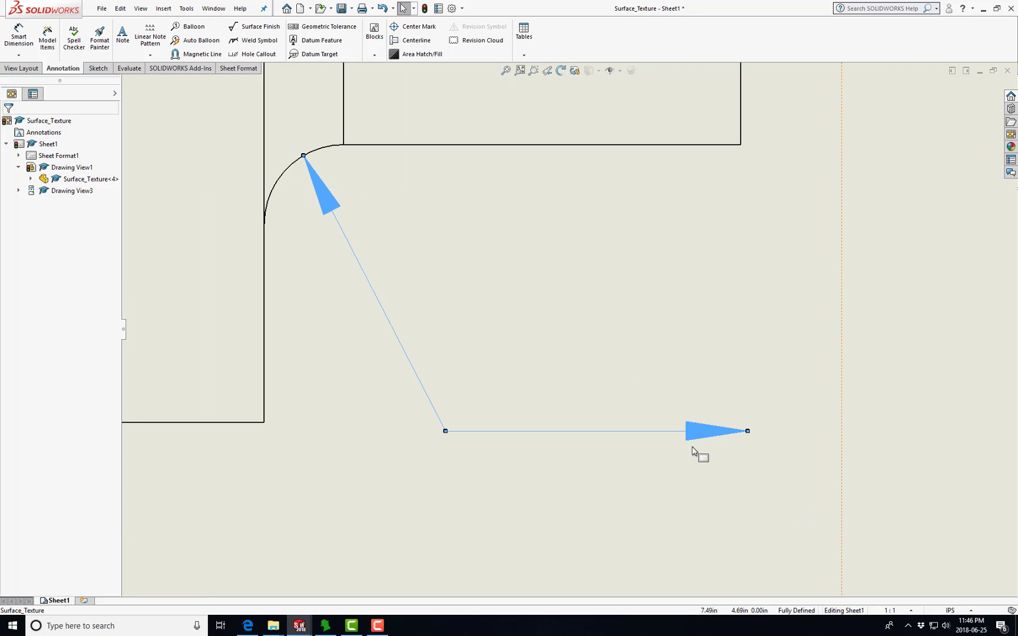
scroll(631, 400, up, 6)
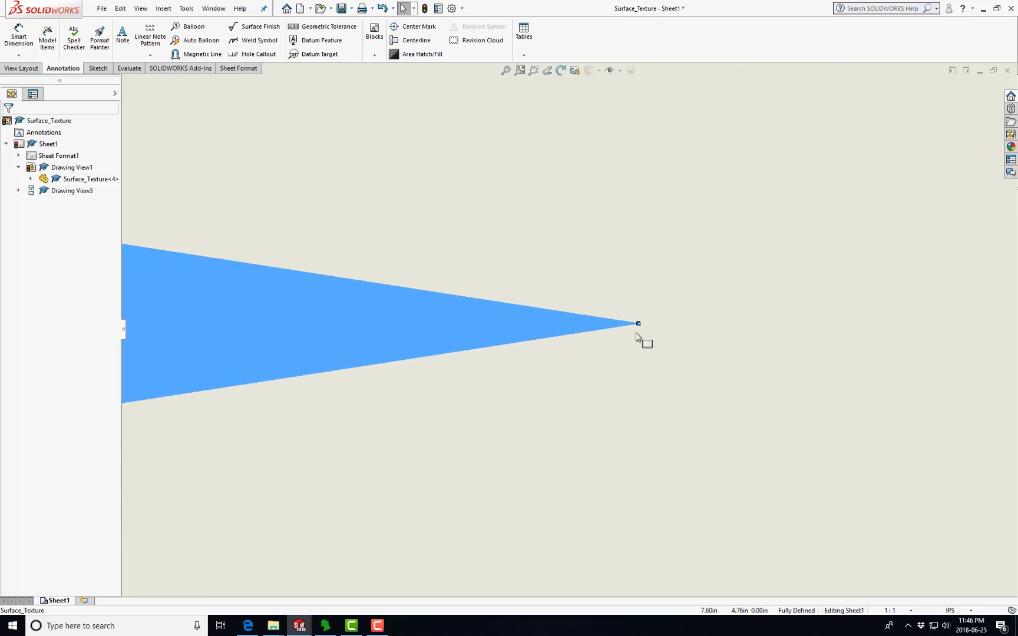
click(639, 324)
click(645, 416)
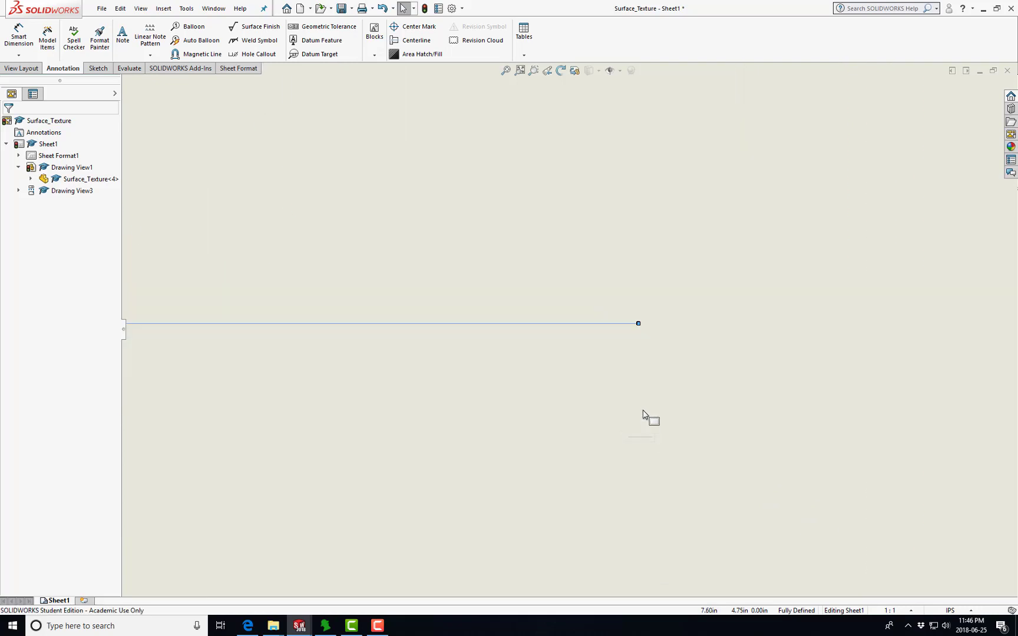
key(f)
scroll(530, 360, up, 6)
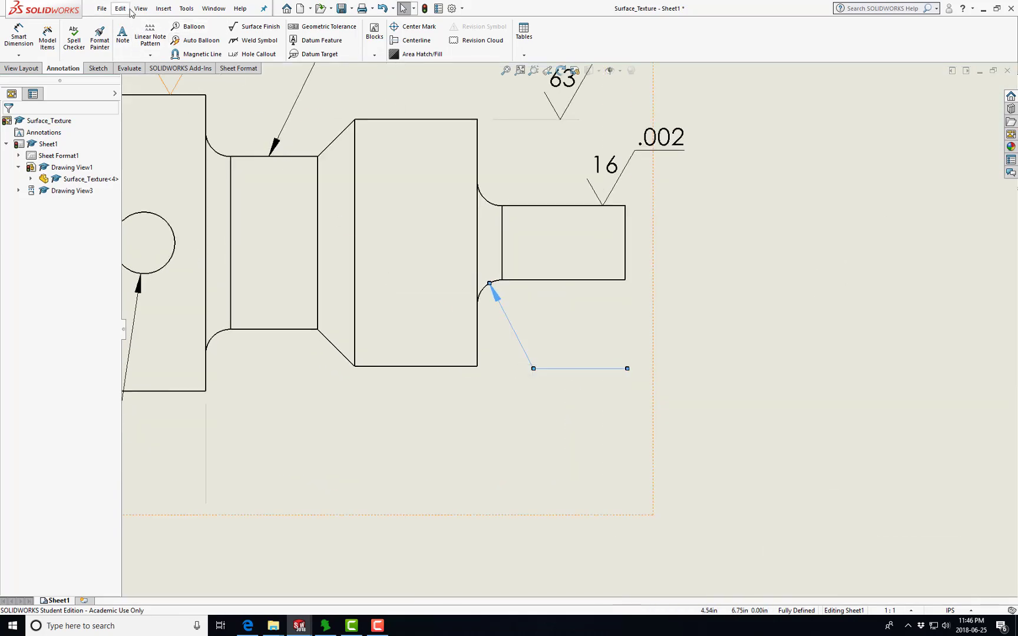
Step: Draw a multi-jog leader from the shoulder edge out to the lower-right callout point
click(163, 8)
click(239, 8)
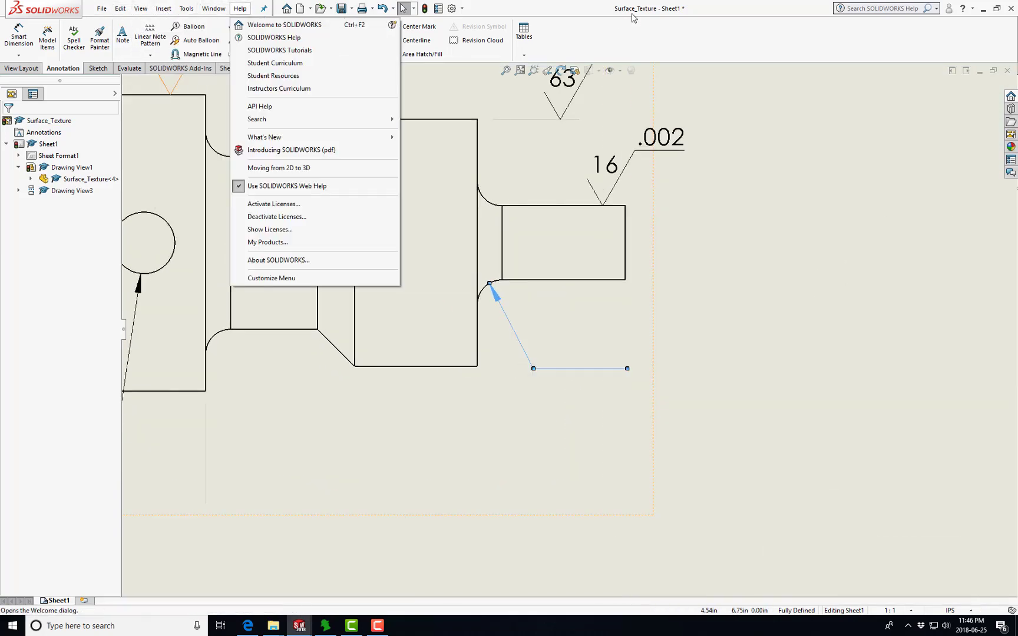
click(652, 36)
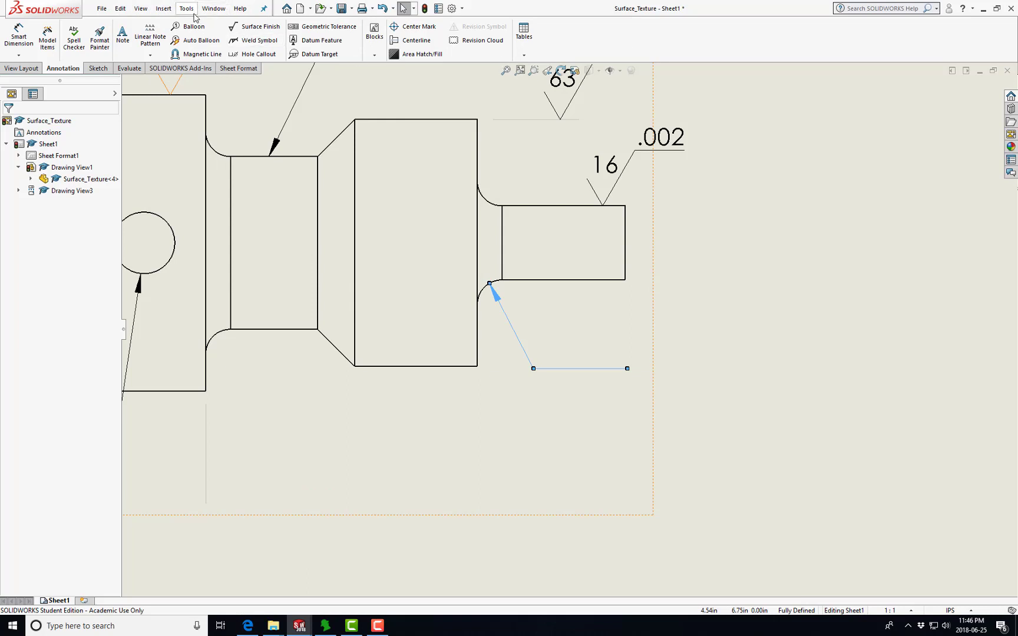
click(170, 9)
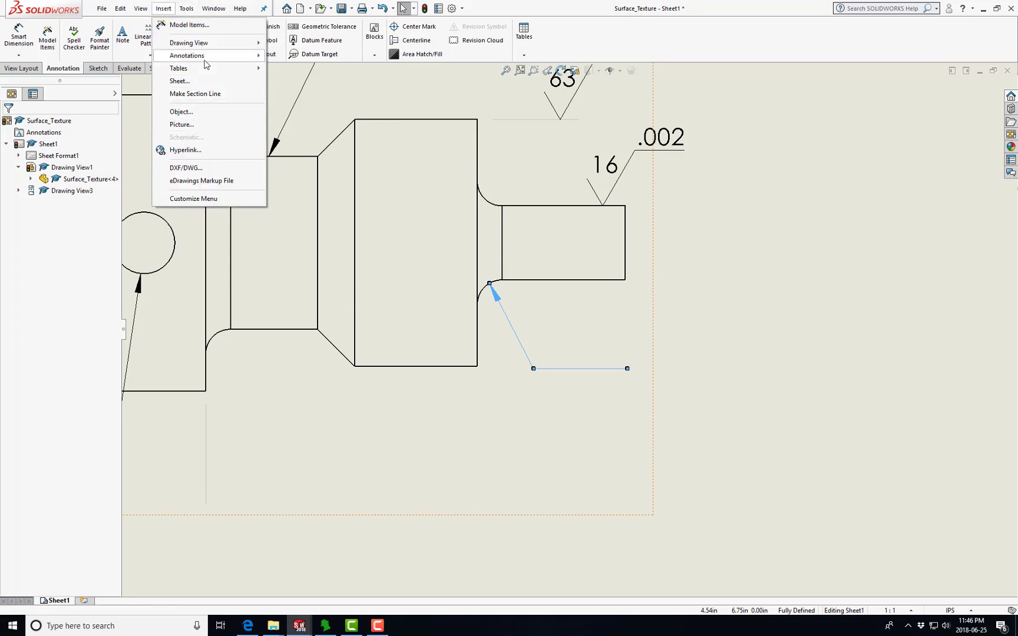
mouse_move(207, 56)
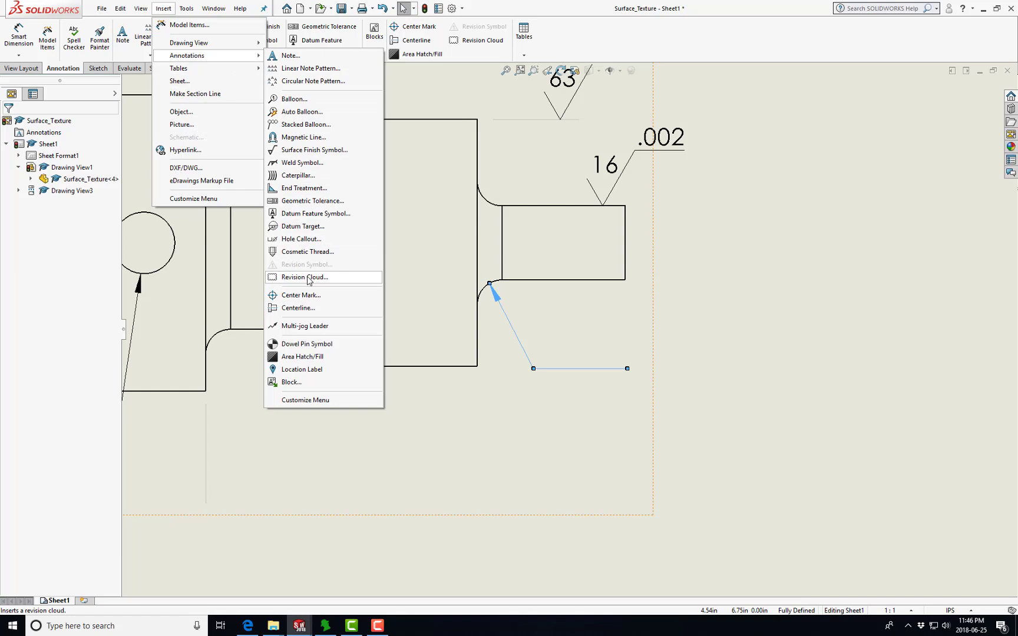
click(306, 327)
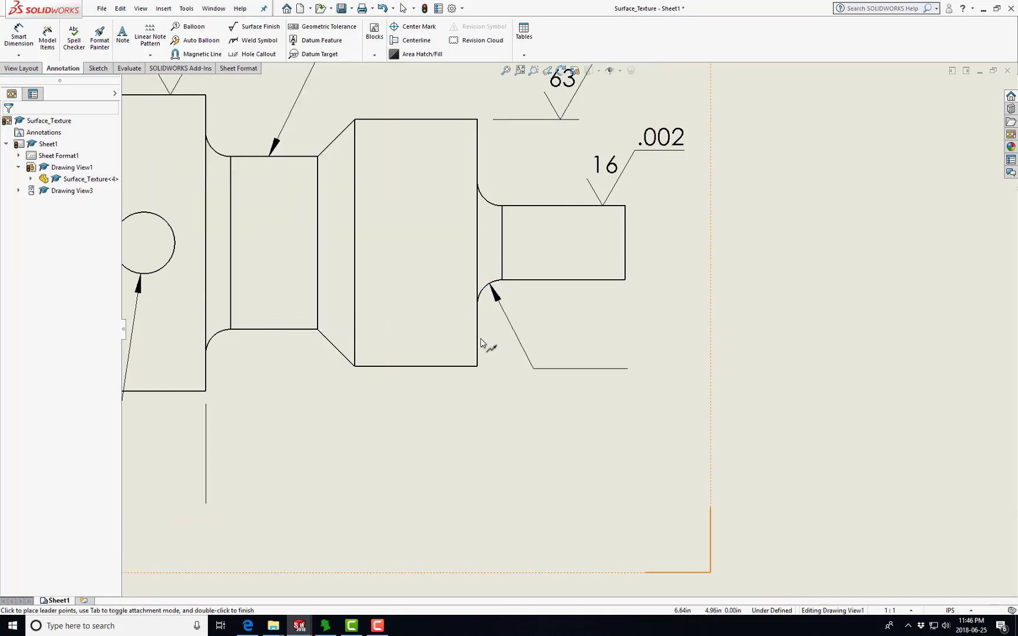
click(477, 335)
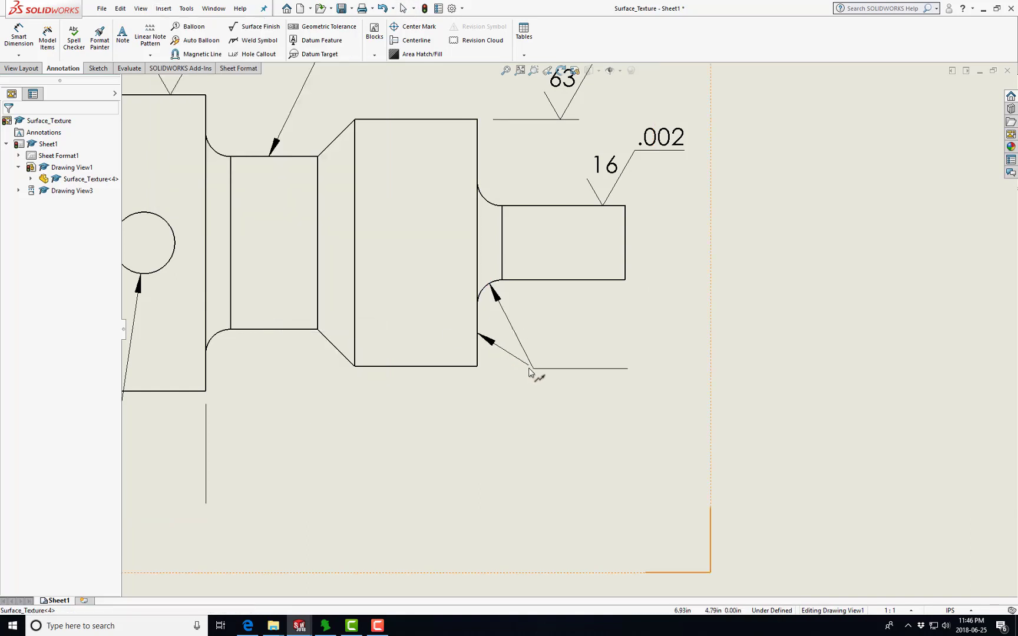
scroll(533, 371, down, 10)
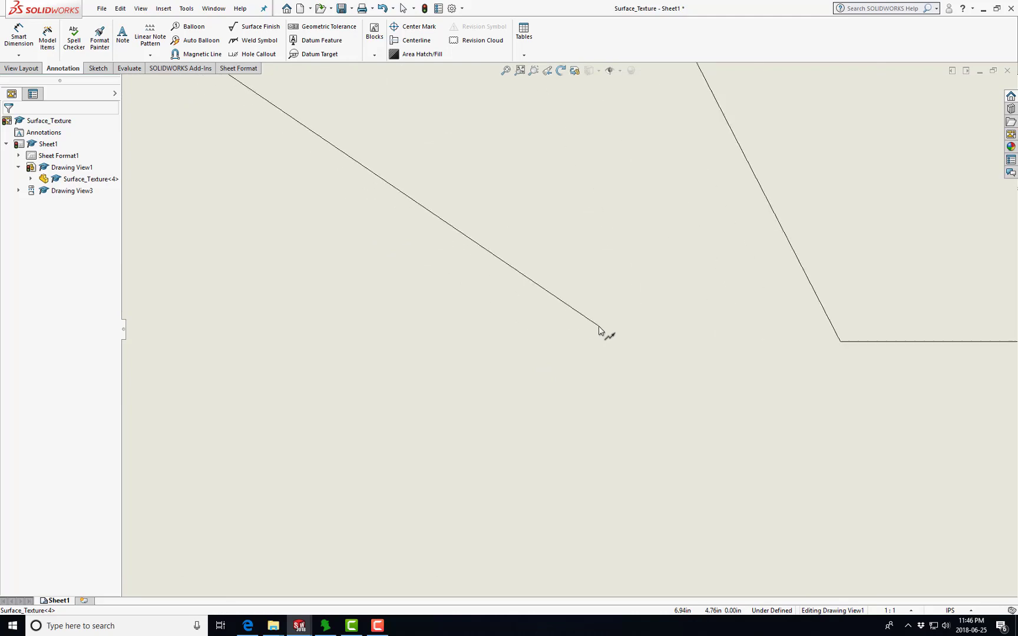
scroll(648, 324, down, 3)
scroll(766, 342, up, 3)
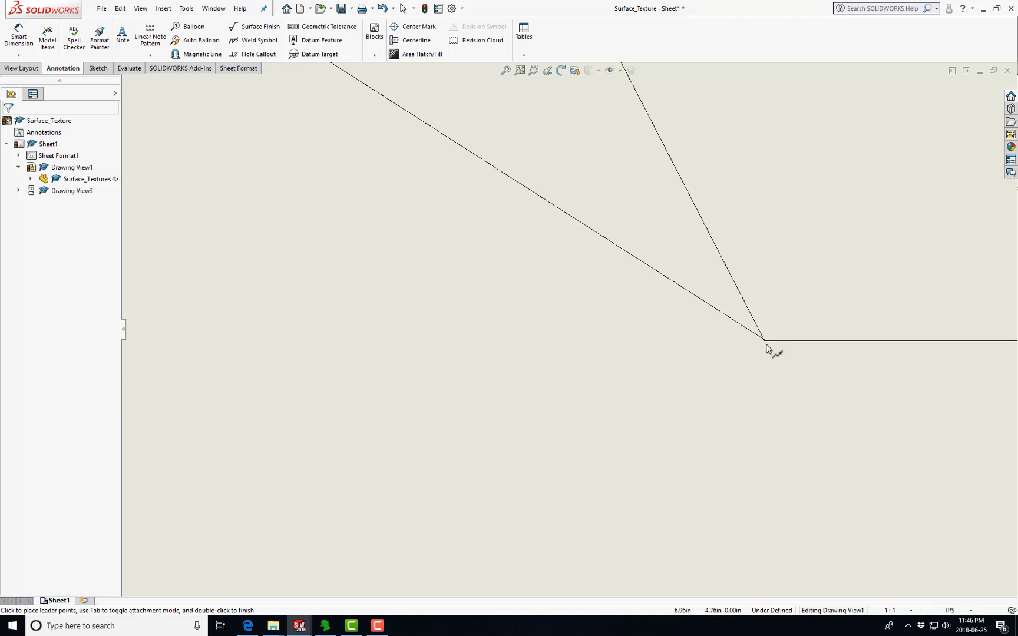
double_click(766, 342)
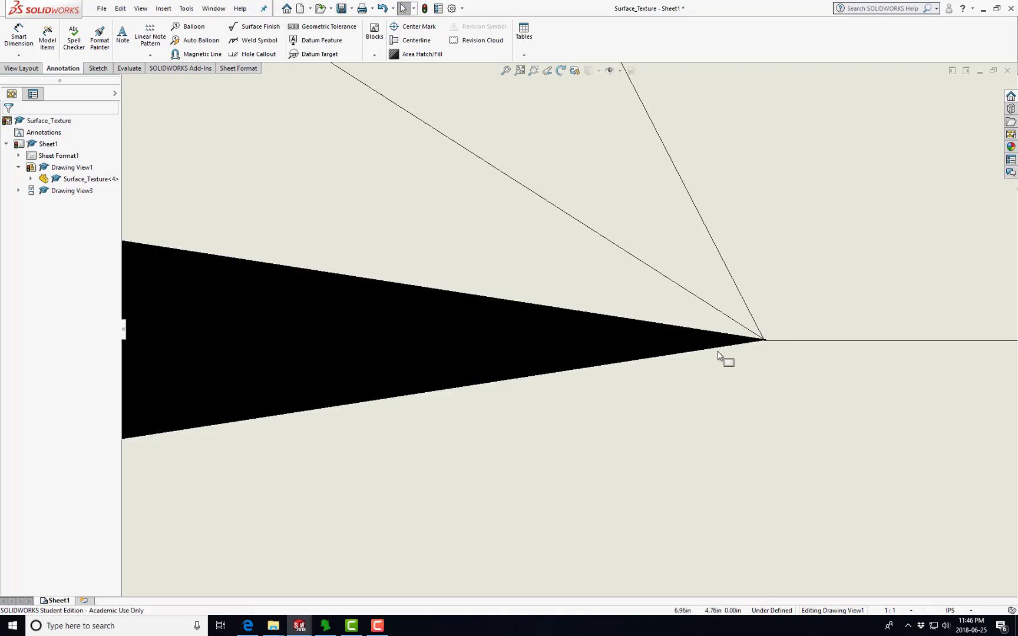
Step: Add a second multi-jog leader from the vertical shoulder edge to the same shared corner point
click(683, 343)
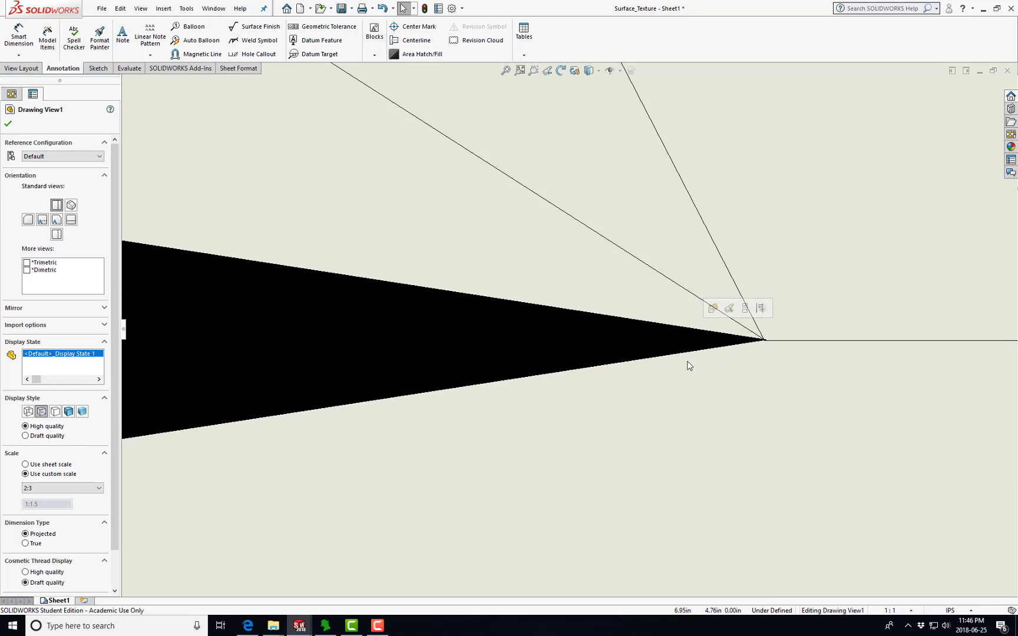
scroll(719, 403, up, 2)
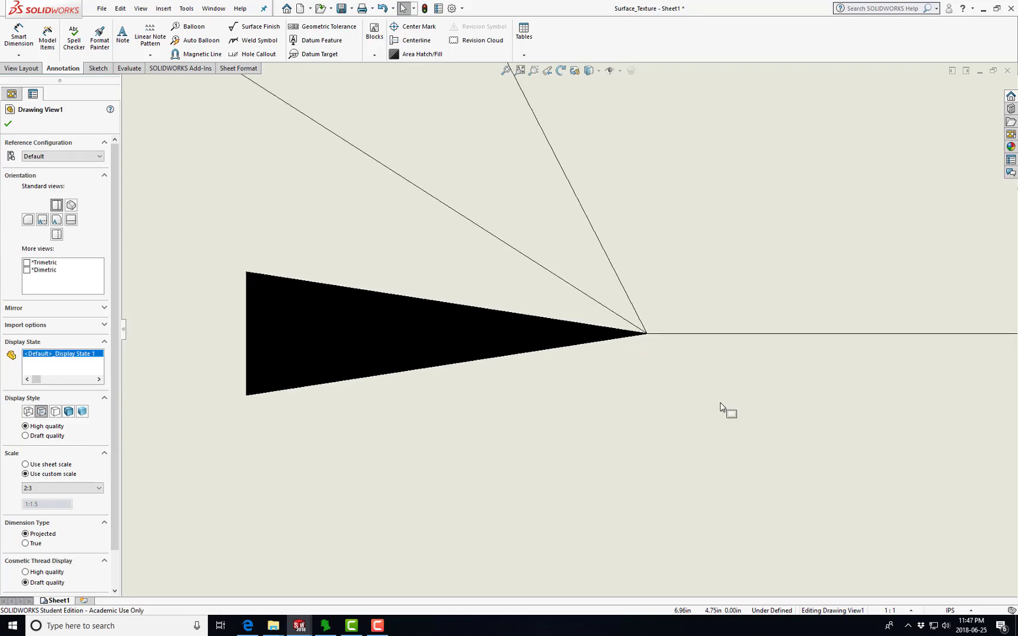
click(720, 407)
scroll(596, 389, up, 3)
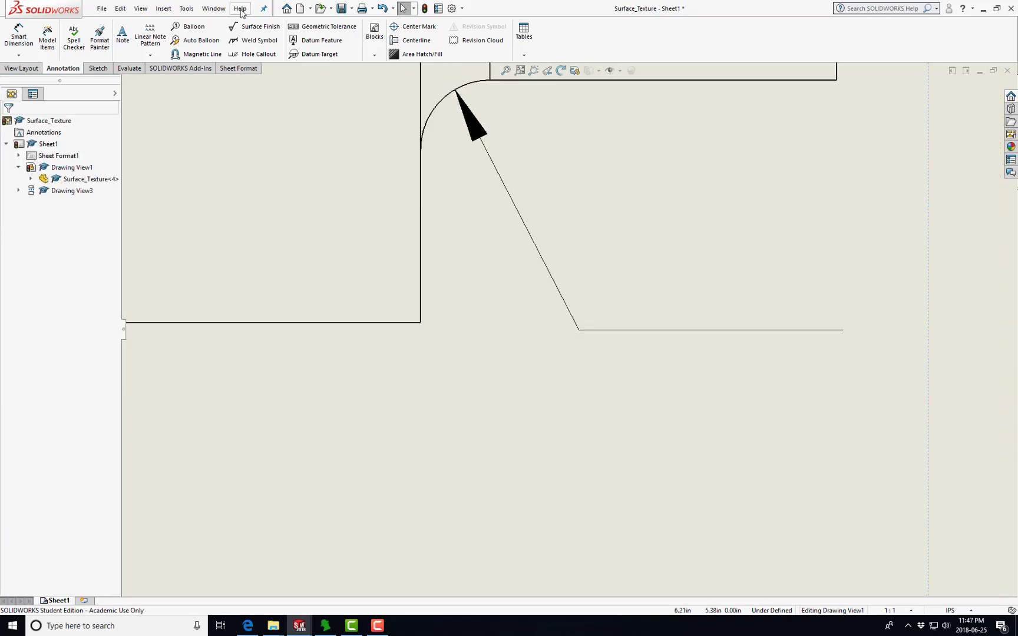
click(164, 8)
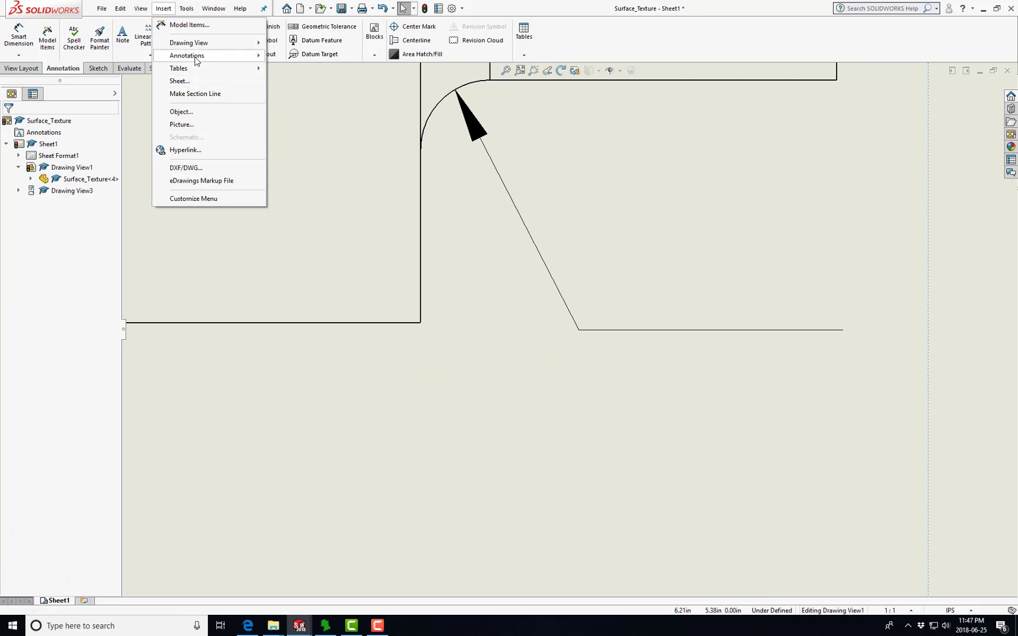
mouse_move(195, 56)
click(301, 326)
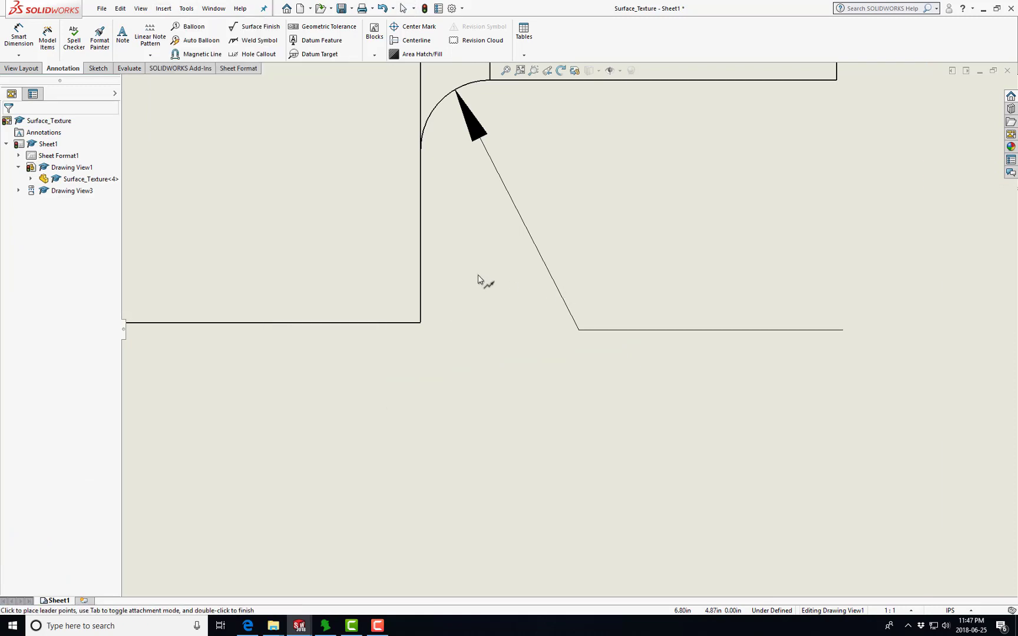
click(421, 251)
scroll(597, 335, down, 3)
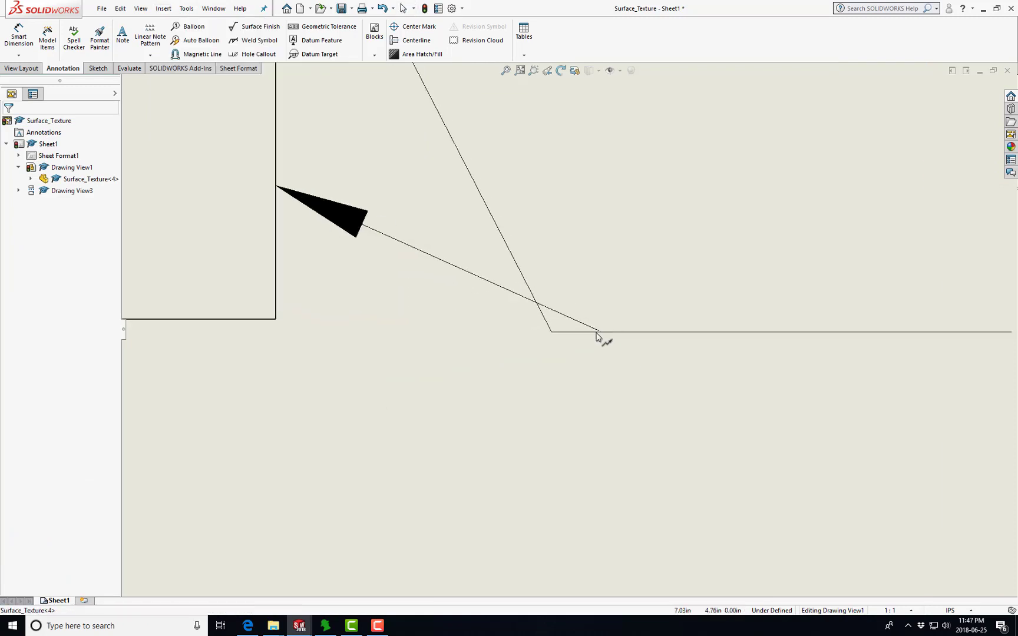
scroll(525, 320, down, 3)
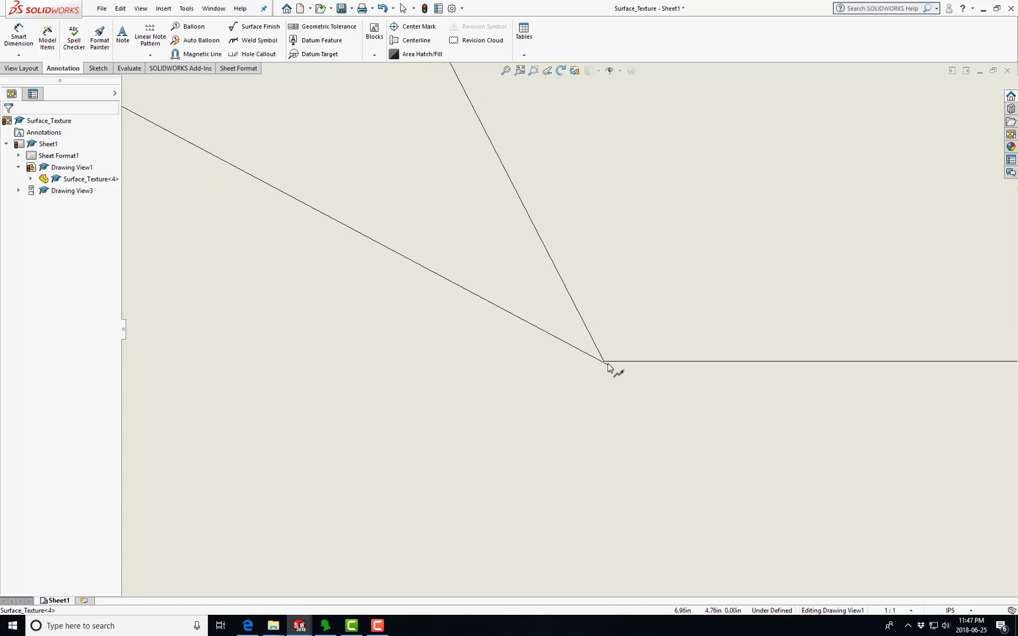
double_click(607, 364)
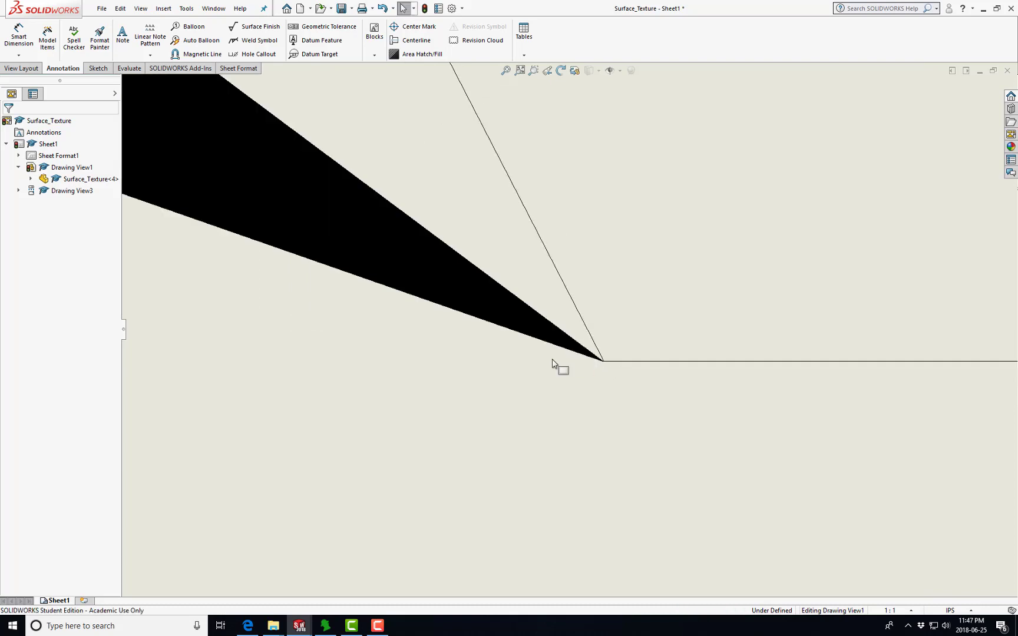
Step: Replace the second leader's arrowhead with a plain line end, then compare against the CNCCookbook example
click(557, 339)
scroll(578, 369, up, 1)
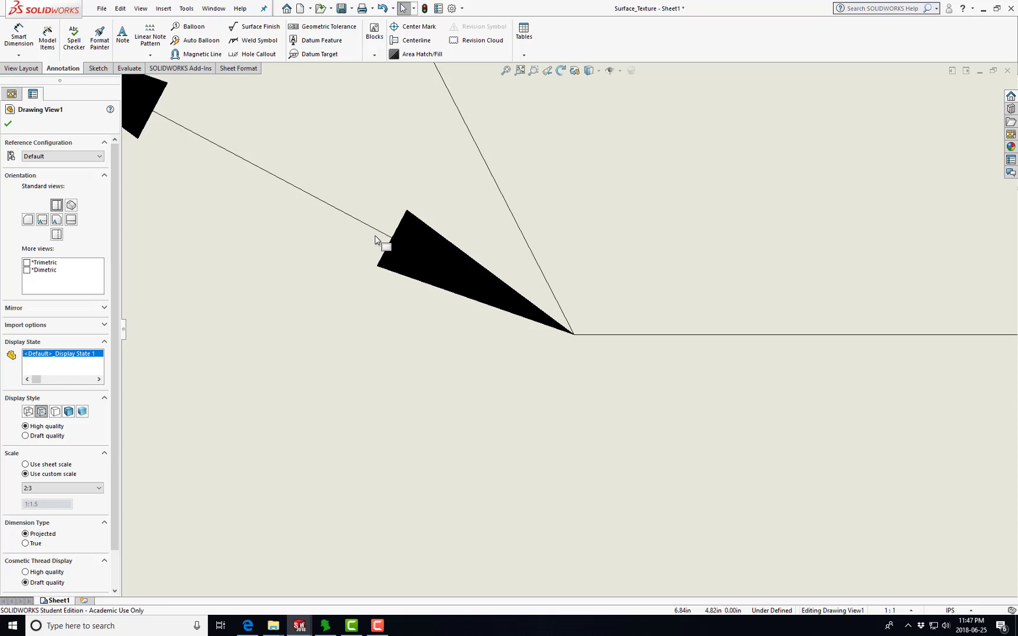
click(374, 236)
scroll(547, 330, down, 5)
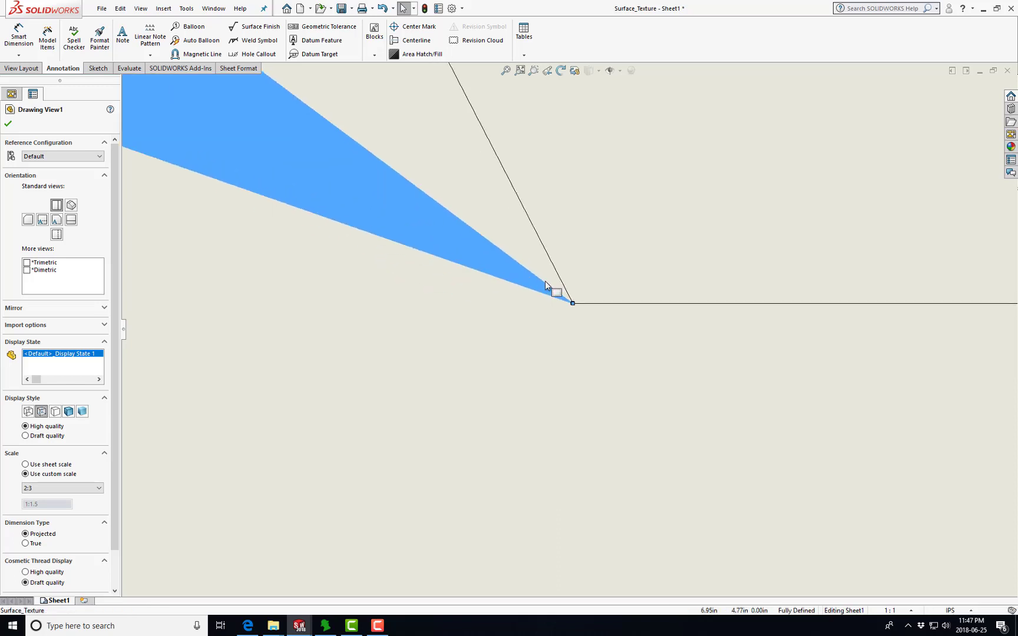
scroll(596, 343, down, 3)
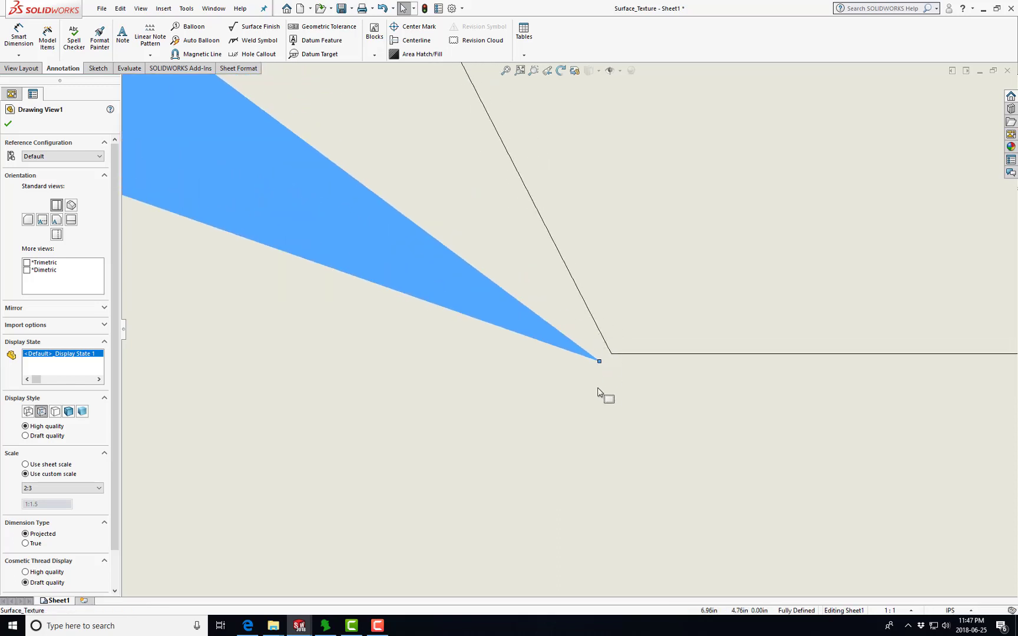
click(597, 363)
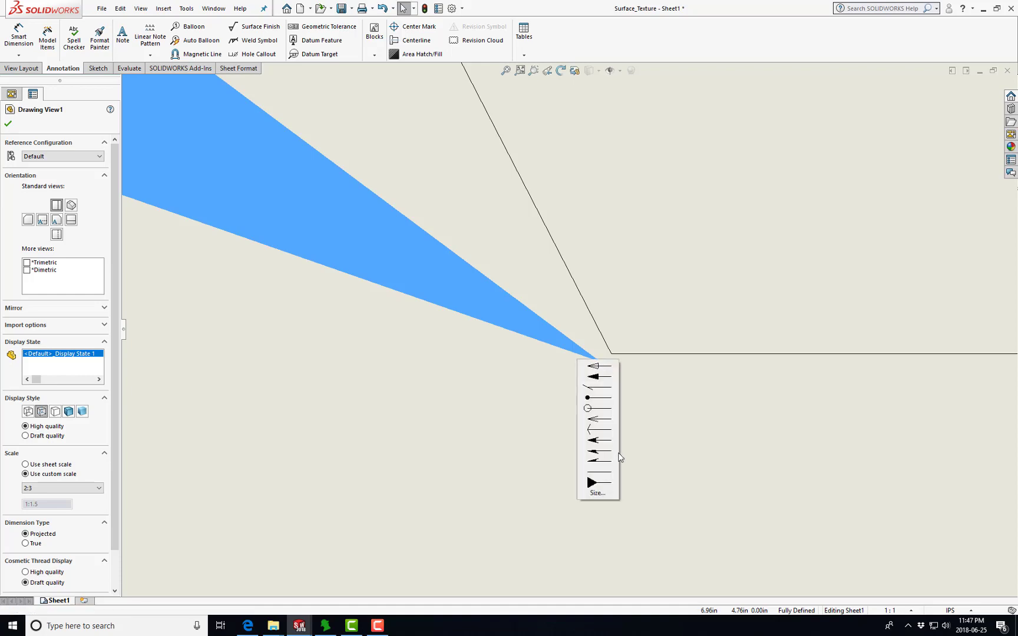
click(605, 472)
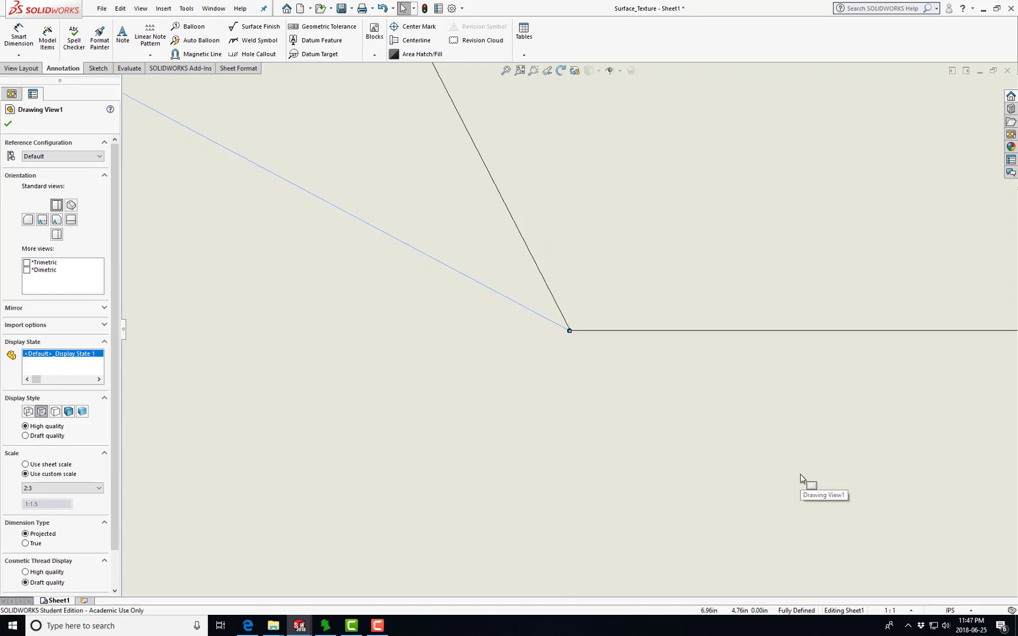
key(z)
key(z)
key(alt+Tab)
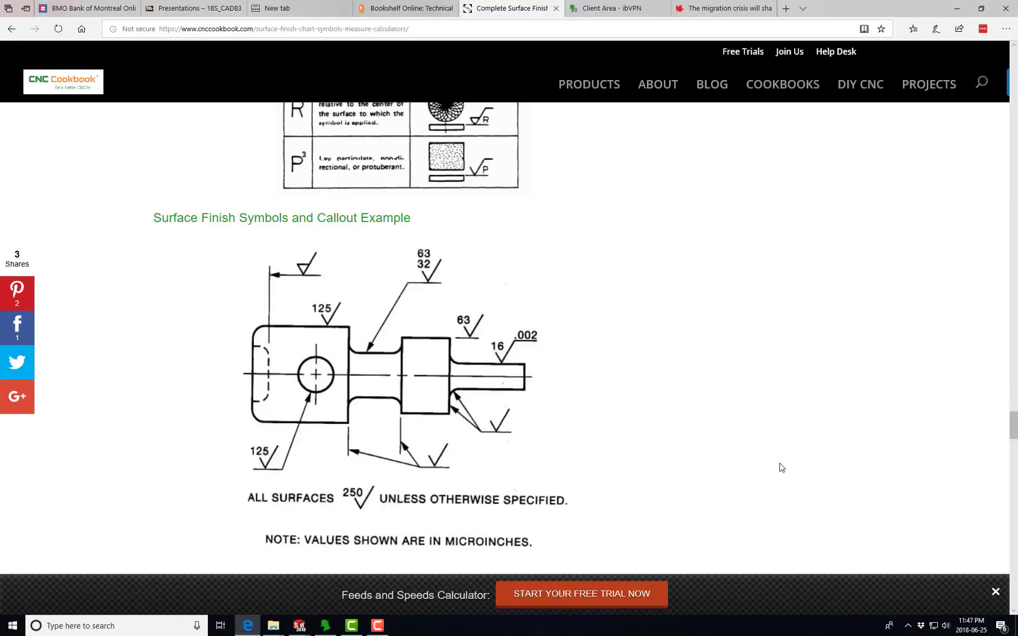
Step: Place a machining-required surface finish symbol on the landing of the double leader below the small end
key(alt+Tab)
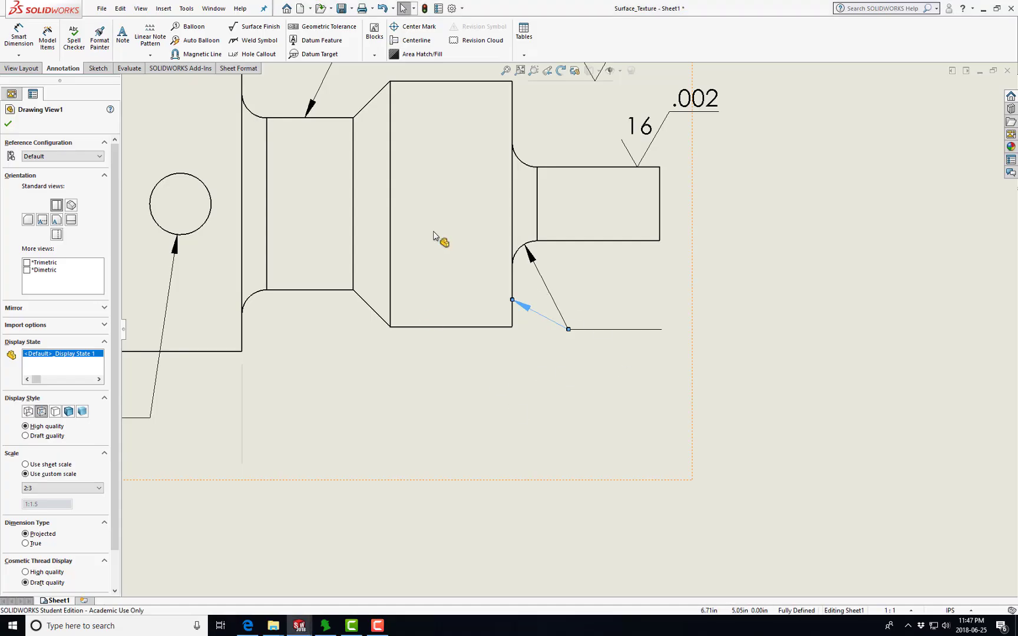
click(226, 30)
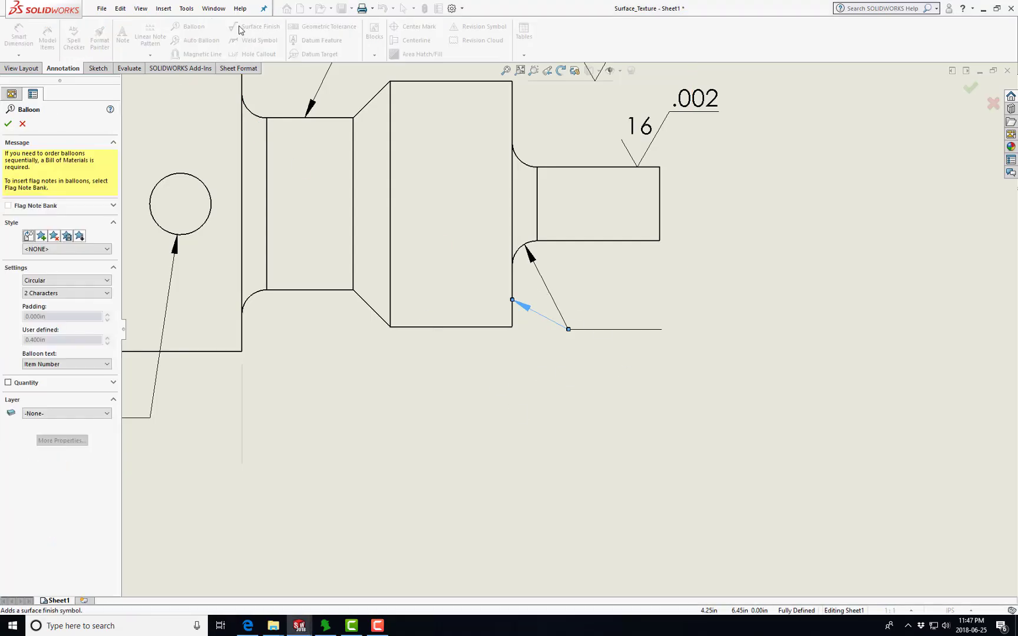
key(Escape)
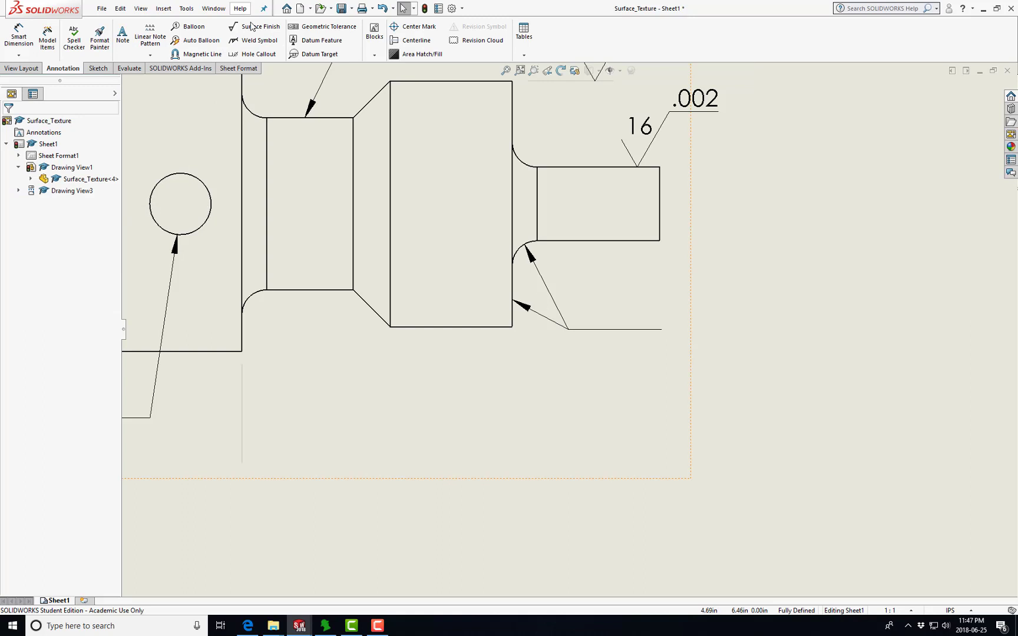
click(254, 27)
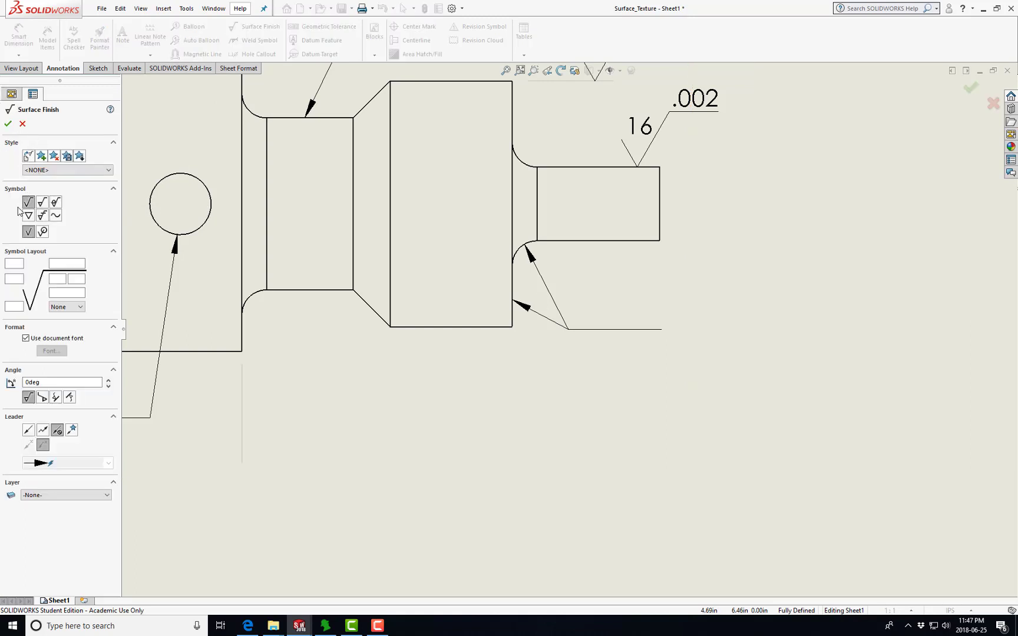
click(636, 334)
Step: Zoom to fit the Surface_Texture sheet showing all seven finish callouts and the end view
key(Escape)
key(z)
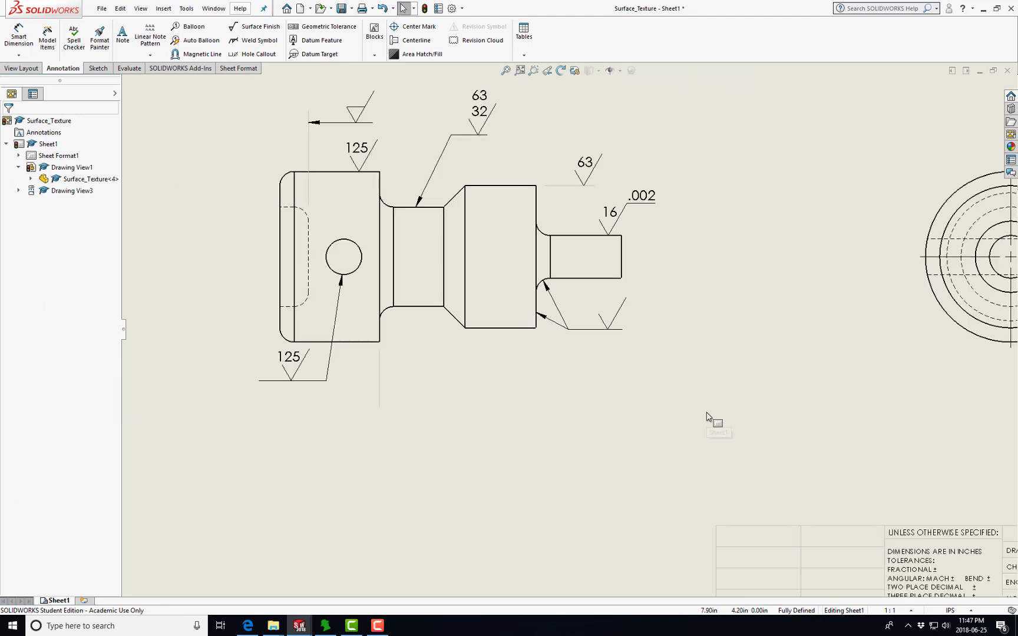
key(f)
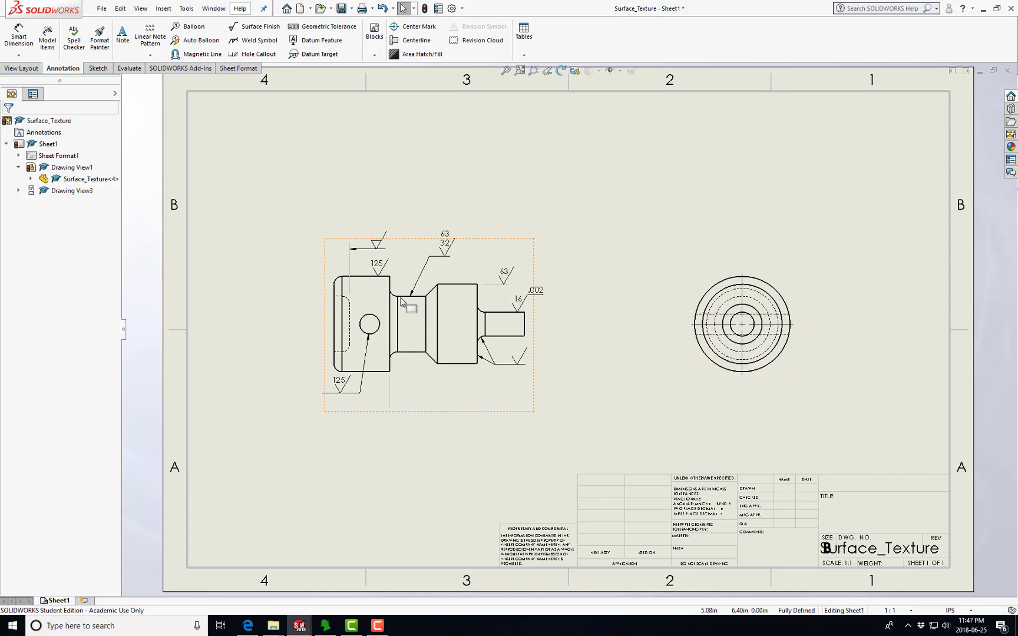
key(F9)
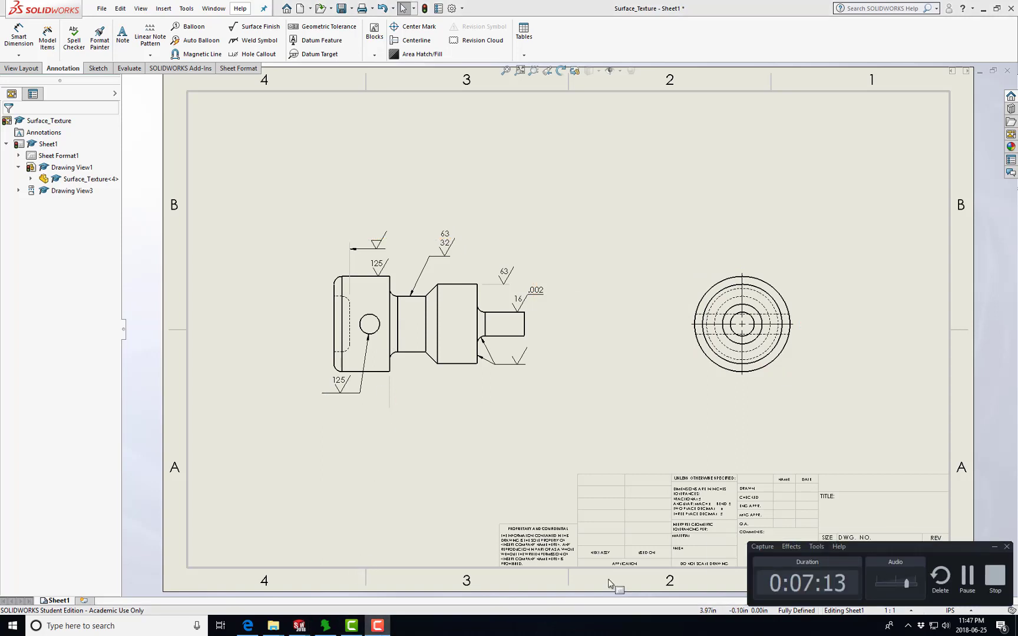